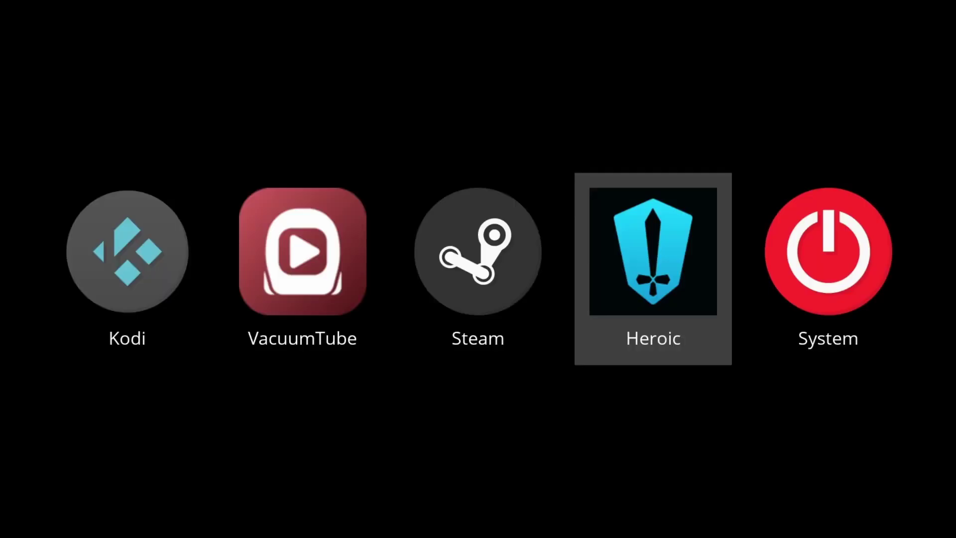
- Quit Heroic and back out of the System Shutdown/Restart/Sleep menu to the app row
{"action": "key", "text": "Right"}
{"action": "key", "text": "Return"}
{"action": "key", "text": "Escape"}
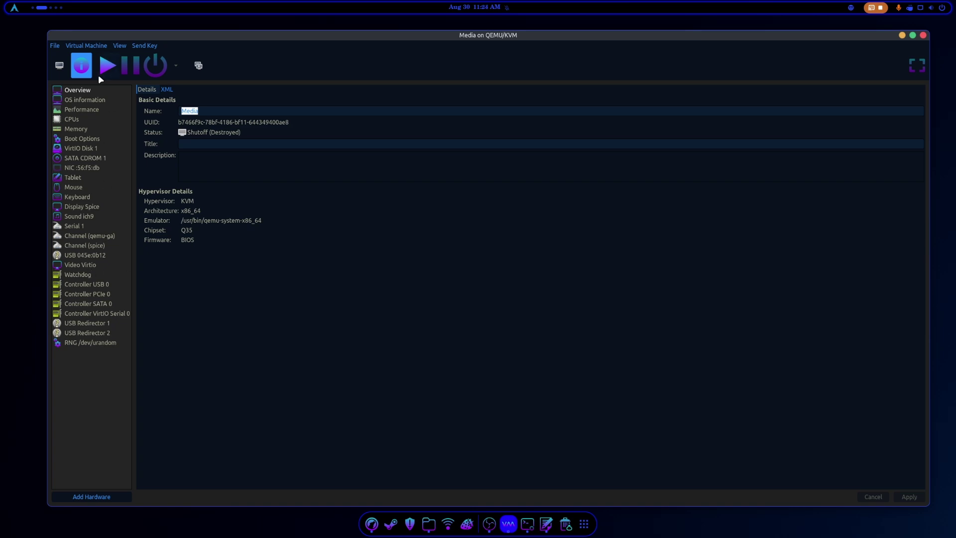
- Power on the Media VM from its Console view and boot the CachyOS live system
{"action": "left_click", "coordinate": [61, 68]}
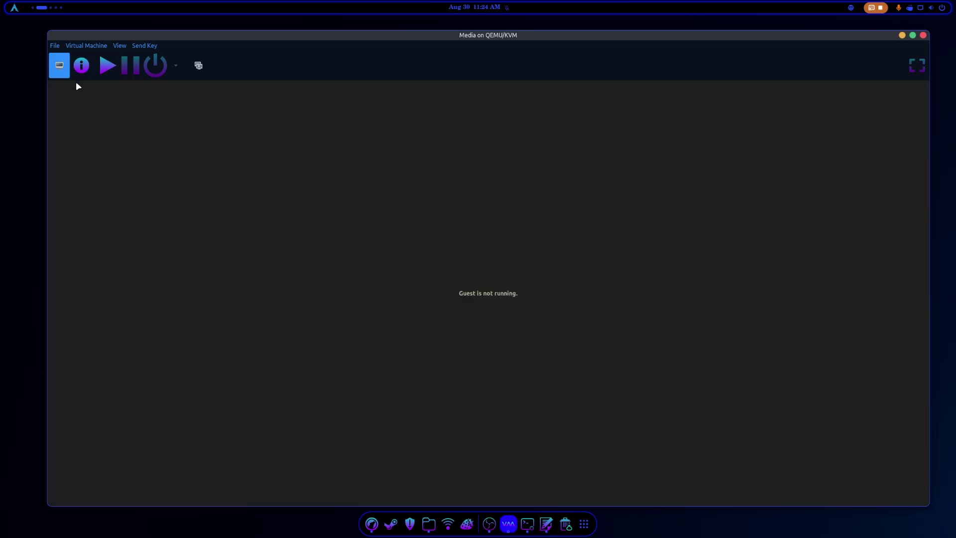
{"action": "left_click", "coordinate": [107, 65]}
{"action": "left_click", "coordinate": [301, 267]}
{"action": "key", "text": "Return"}
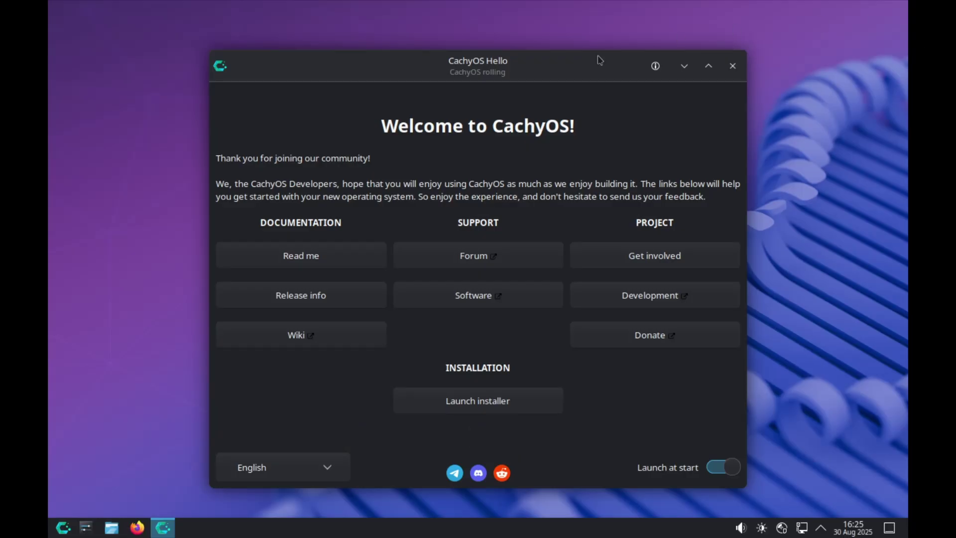
- Launch the CachyOS installer with the Limine bootloader edition and pass its Welcome page
{"action": "left_click", "coordinate": [477, 404]}
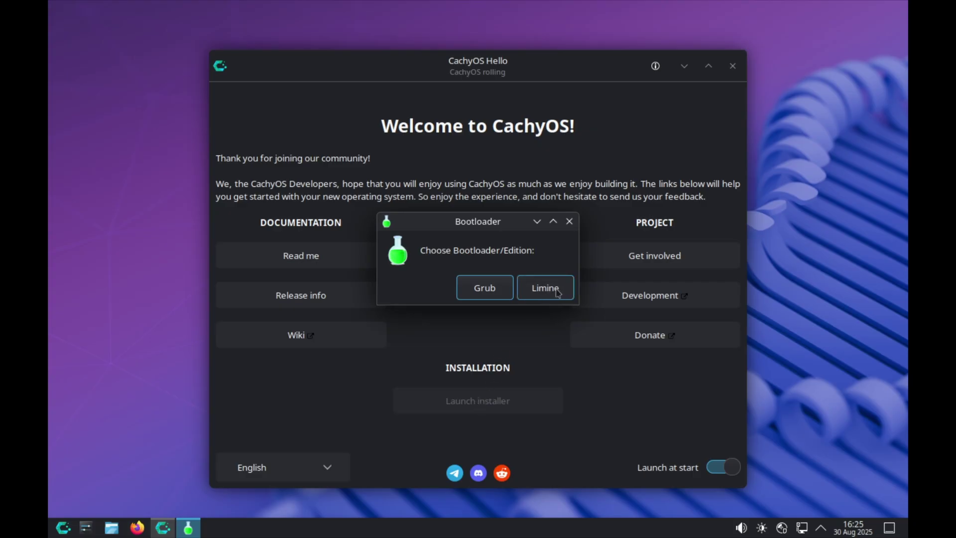
{"action": "left_click", "coordinate": [557, 292]}
{"action": "left_click", "coordinate": [551, 293]}
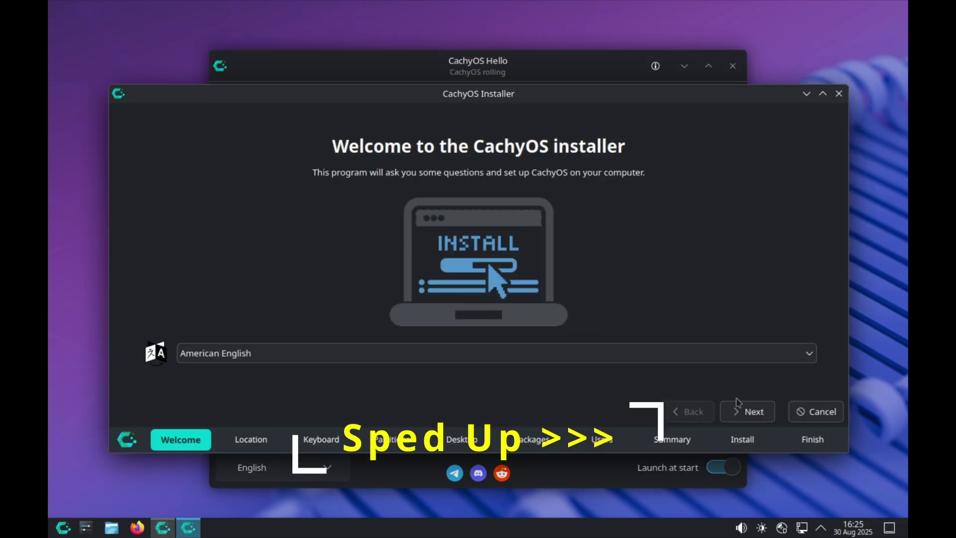
{"action": "left_click", "coordinate": [744, 411]}
- Accept location, keyboard and partition defaults, select GNOME, and keep the default packages
{"action": "left_click", "coordinate": [742, 438]}
{"action": "left_click", "coordinate": [742, 438]}
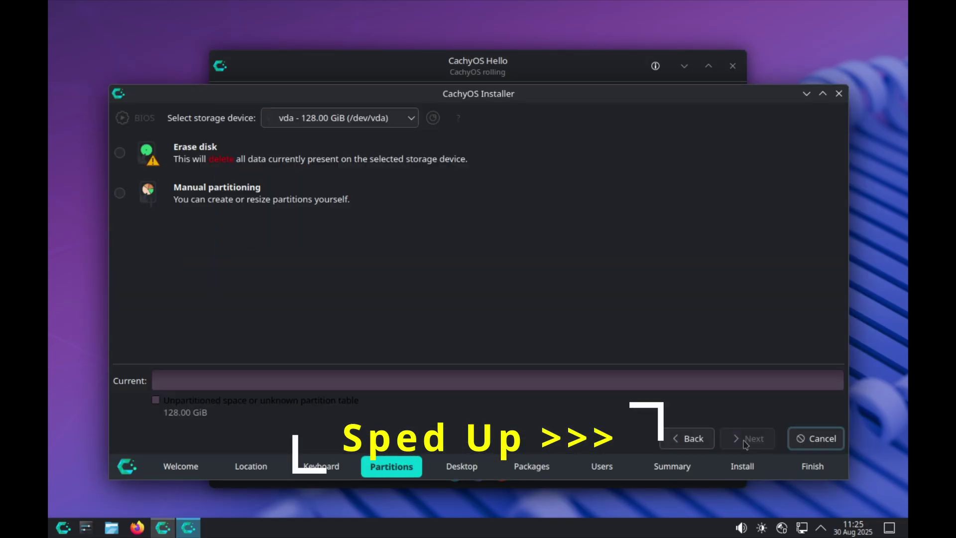
{"action": "left_click", "coordinate": [747, 438]}
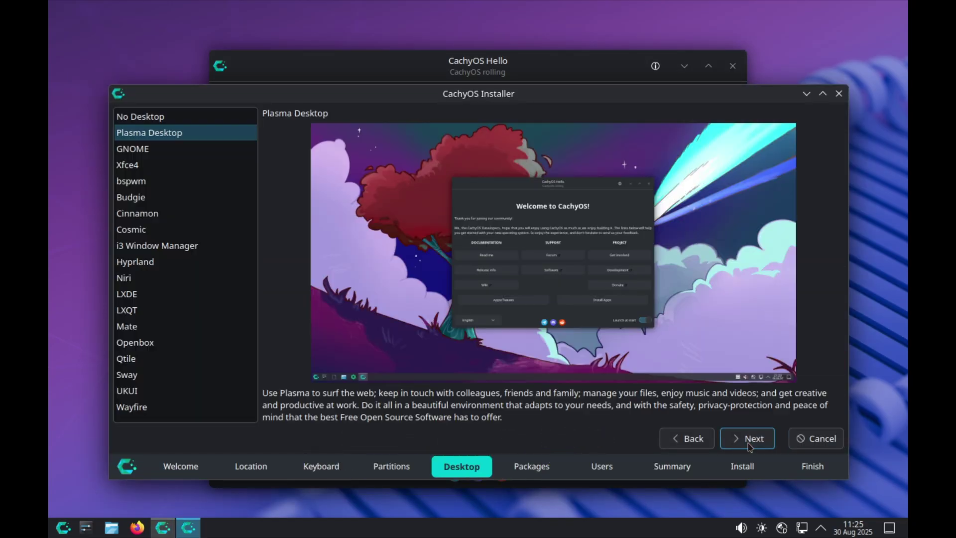
{"action": "left_click", "coordinate": [131, 152]}
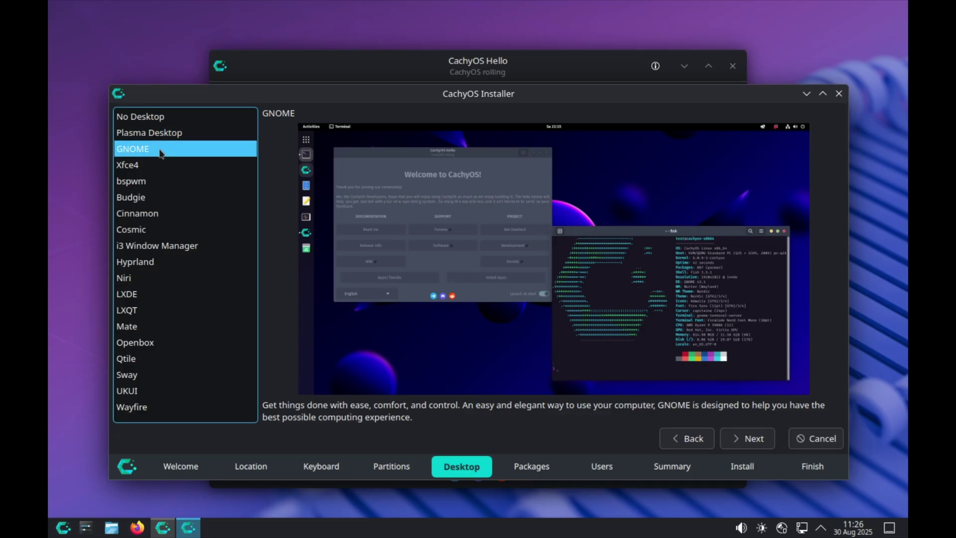
{"action": "left_click", "coordinate": [747, 438]}
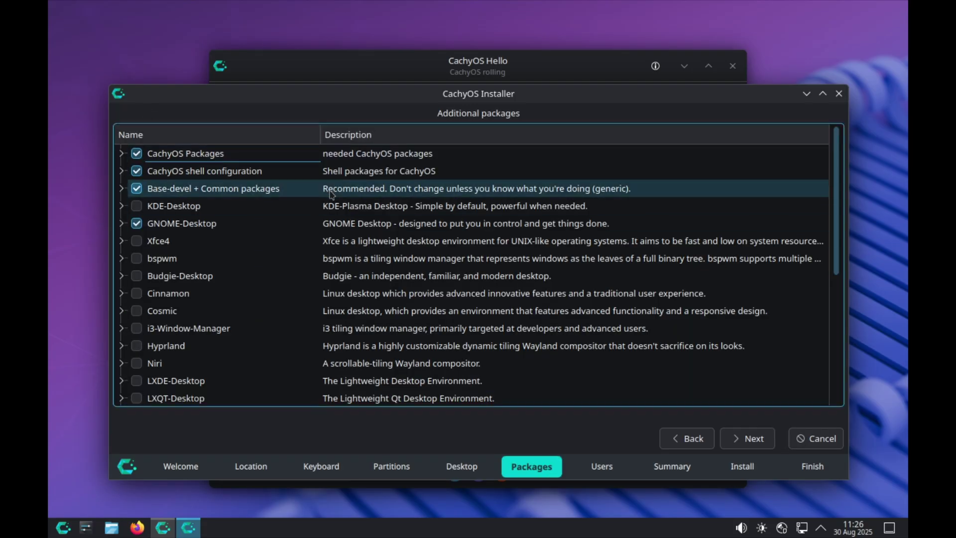
{"action": "left_click", "coordinate": [746, 438]}
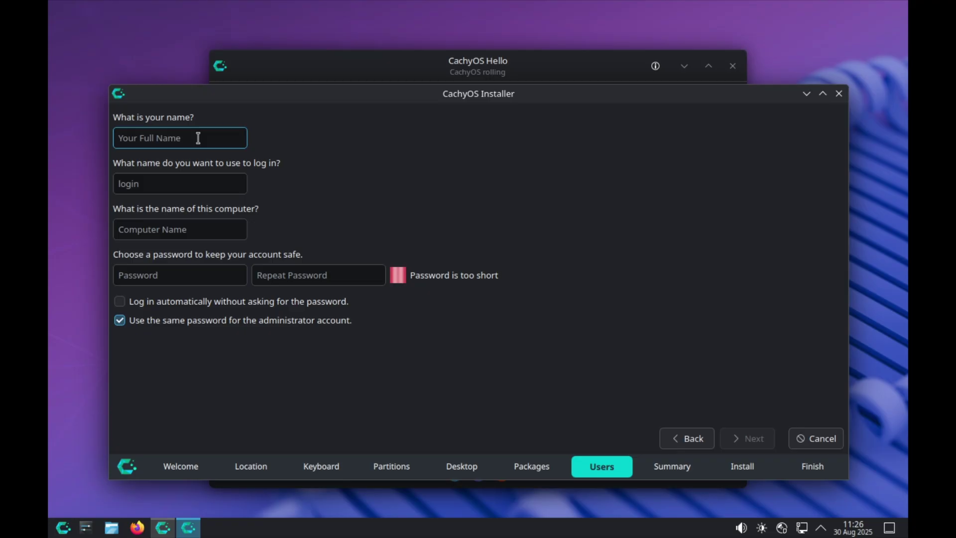
- Enter the user's full name, computer name 'media', the password twice, and enable automatic login
{"action": "type", "text": "ConSolo"}
{"action": "key", "text": "Tab"}
{"action": "key", "text": "Tab"}
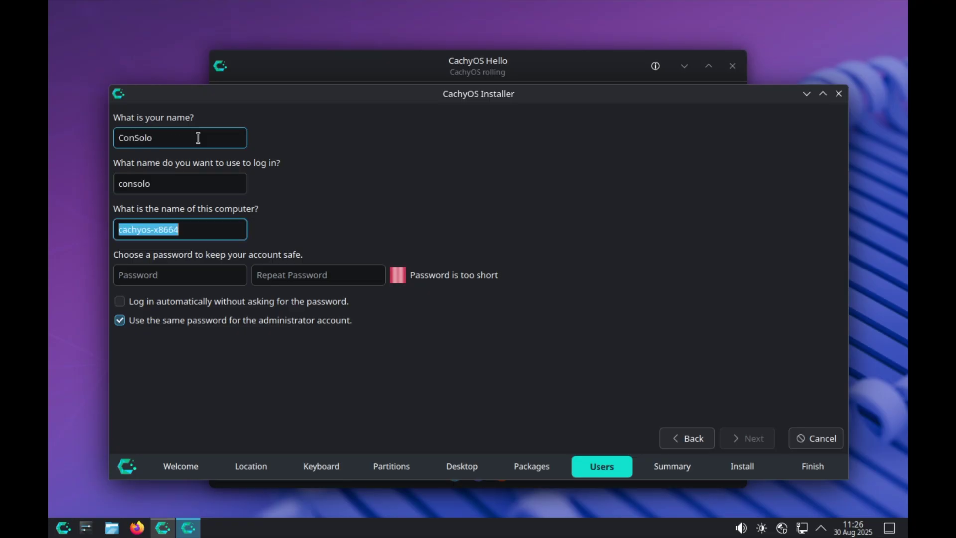
{"action": "type", "text": "mecd"}
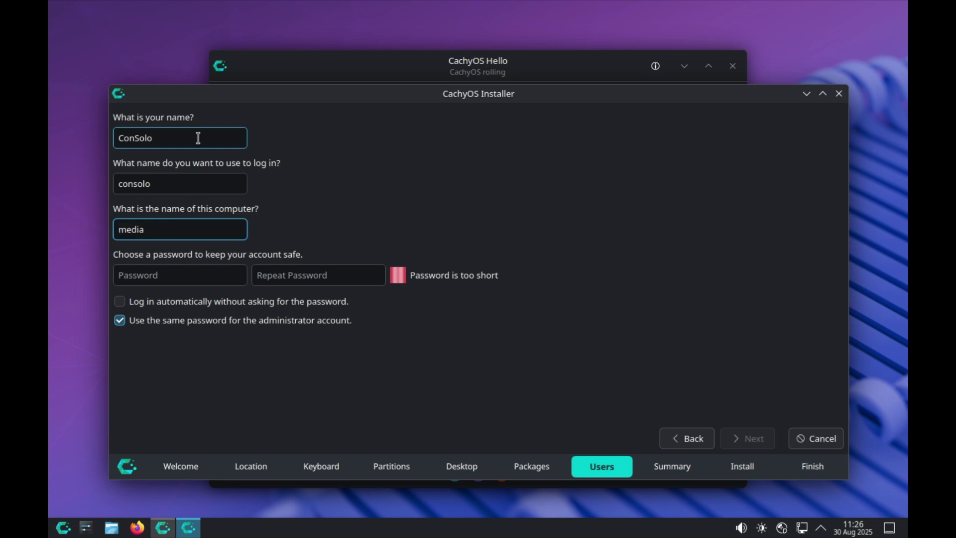
{"action": "key", "text": "Tab"}
{"action": "type", "text": "*****"}
{"action": "key", "text": "Tab"}
{"action": "type", "text": "*****"}
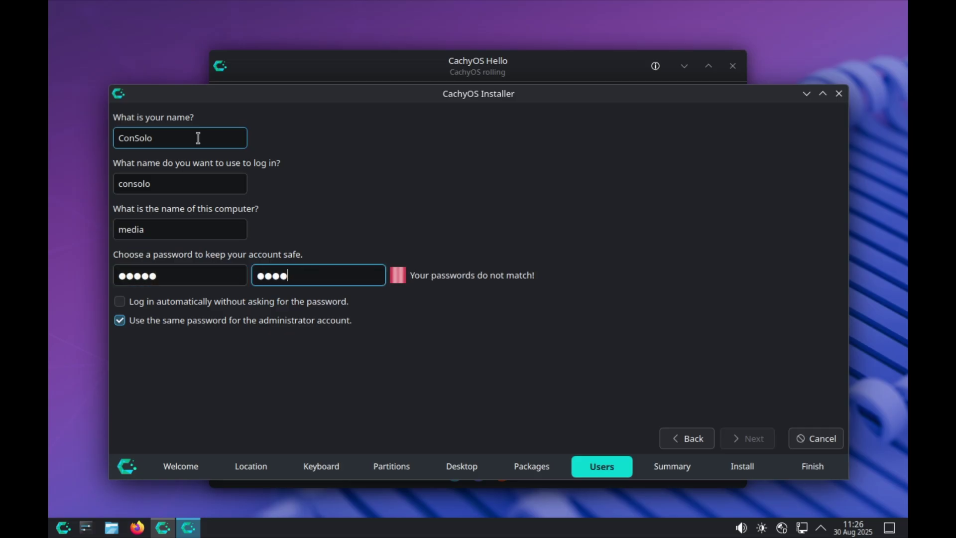
{"action": "left_click", "coordinate": [123, 302]}
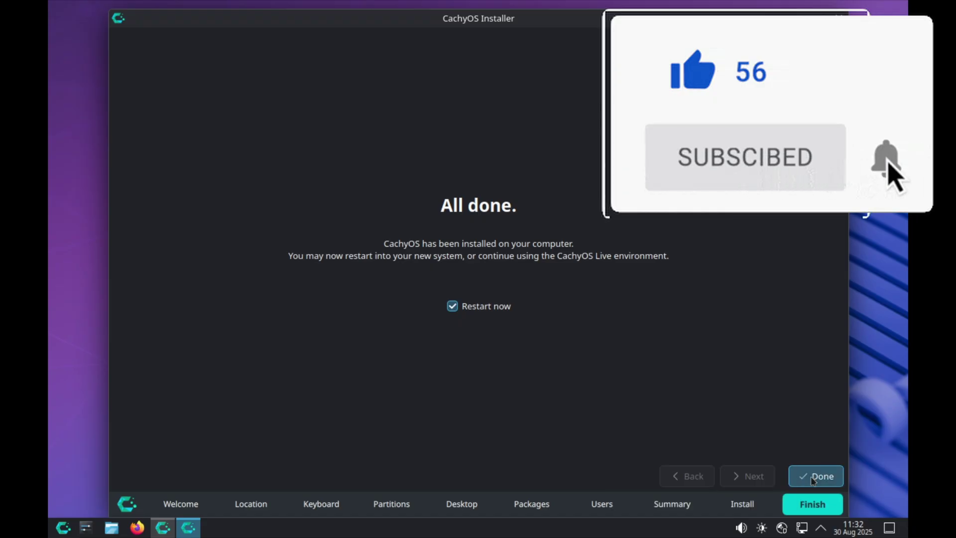
- Finish the install, force off the VM, and remove the CD-ROM from its boot order
{"action": "left_click", "coordinate": [810, 474]}
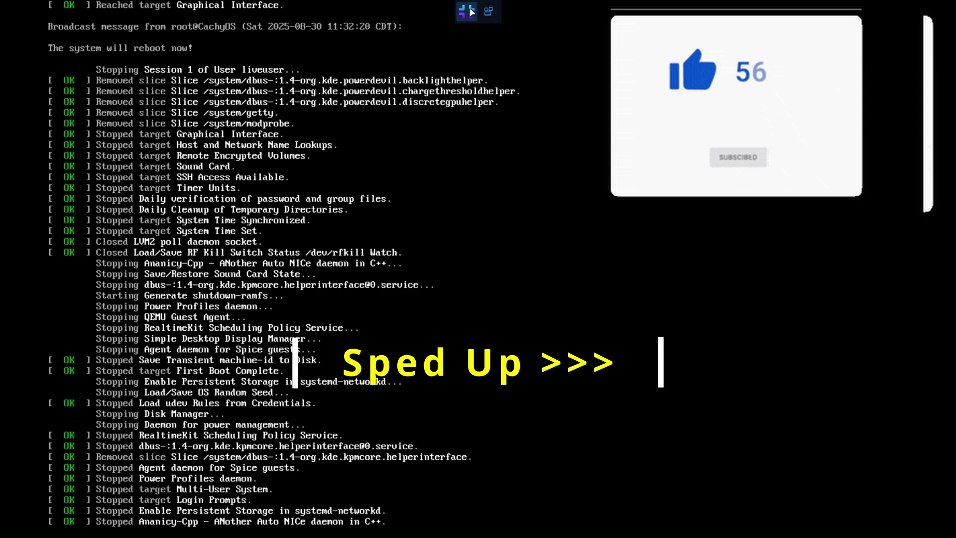
{"action": "left_click", "coordinate": [471, 12]}
{"action": "left_click", "coordinate": [175, 65]}
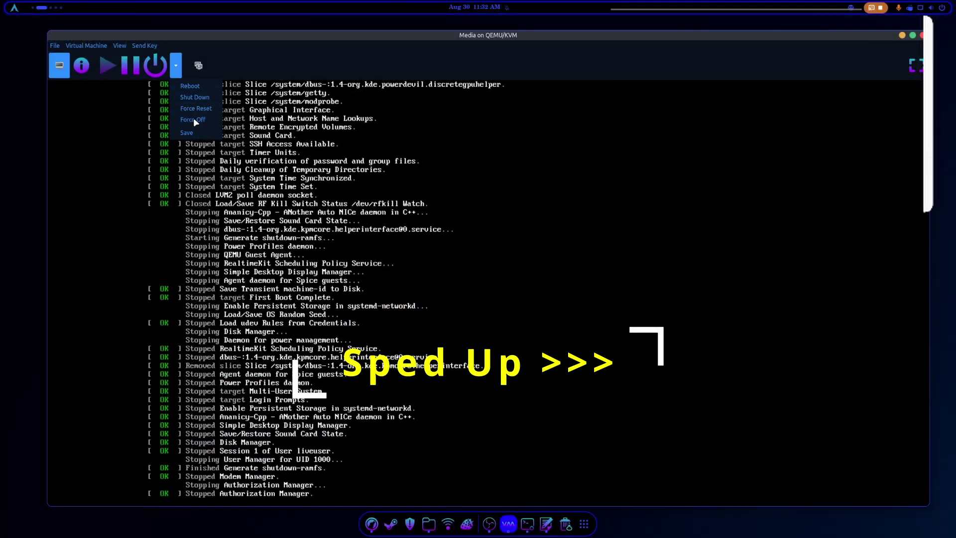
{"action": "left_click", "coordinate": [194, 119]}
{"action": "left_click", "coordinate": [81, 65]}
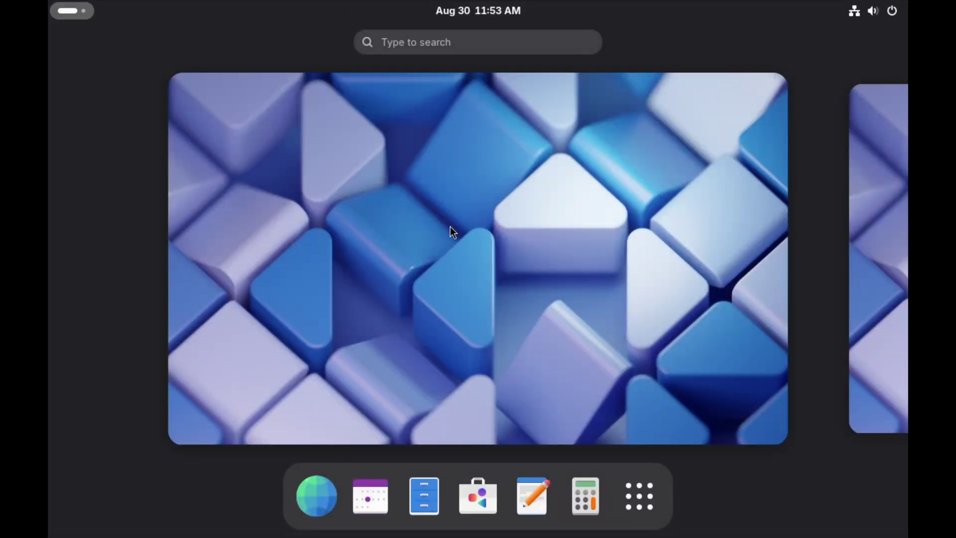
- Launch GNOME Web and search for 'cachyos wiki'
{"action": "left_click", "coordinate": [449, 228]}
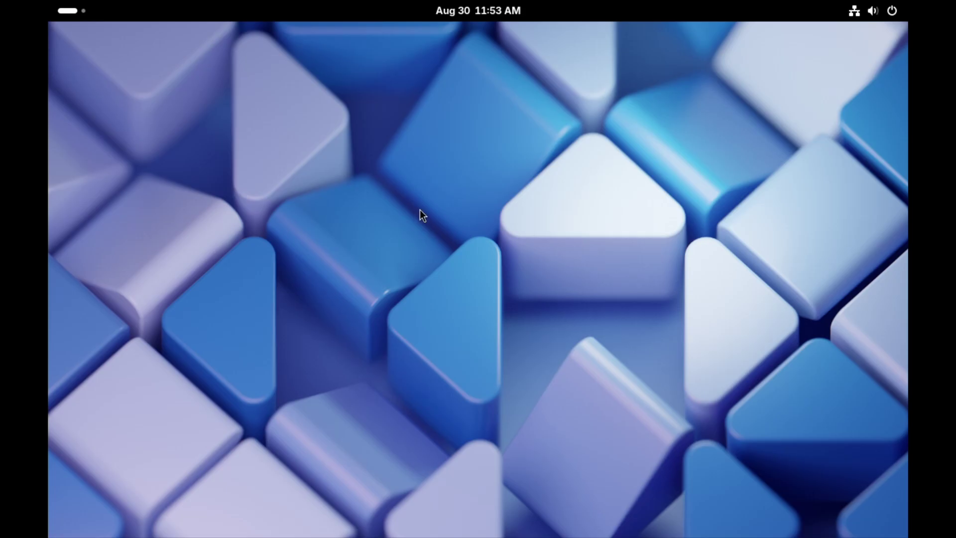
{"action": "key", "text": "super"}
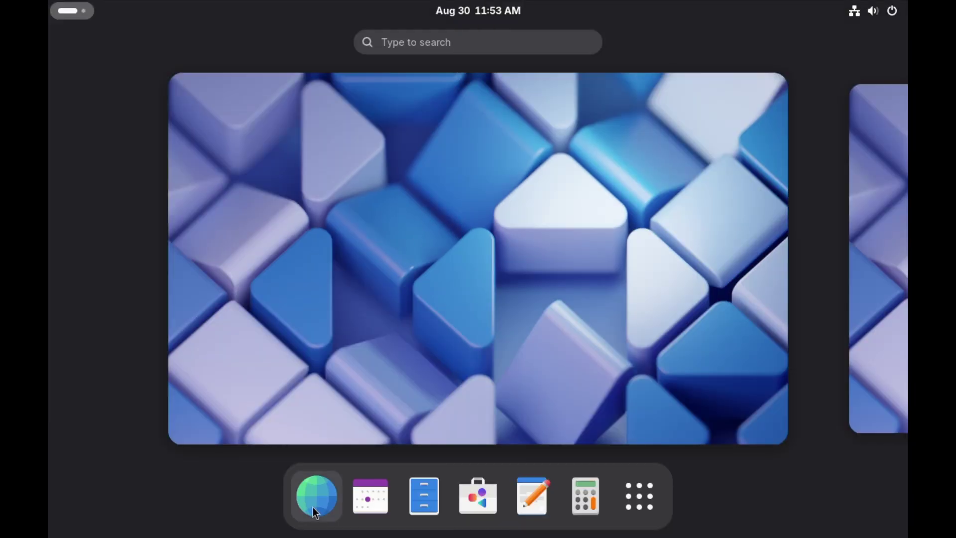
{"action": "left_click", "coordinate": [316, 494]}
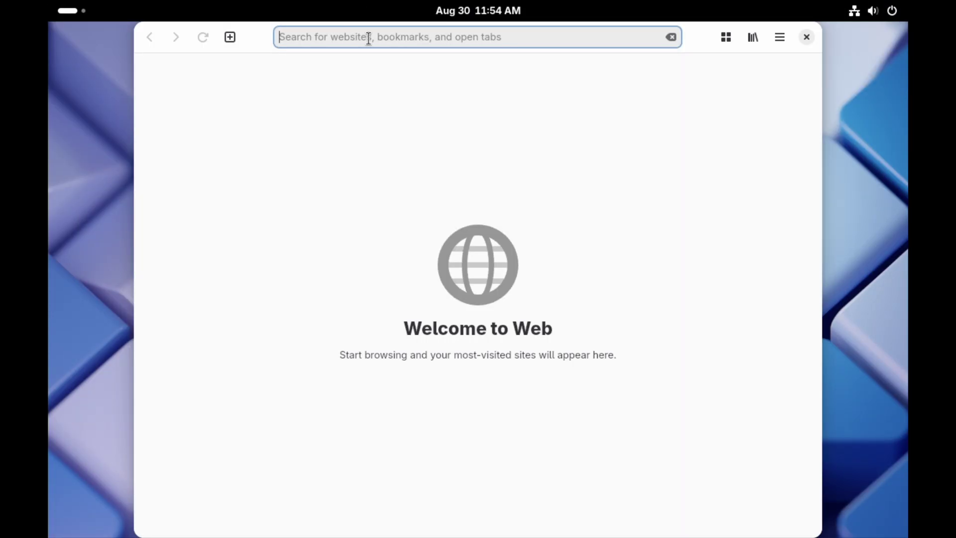
{"action": "type", "text": "cachyos"}
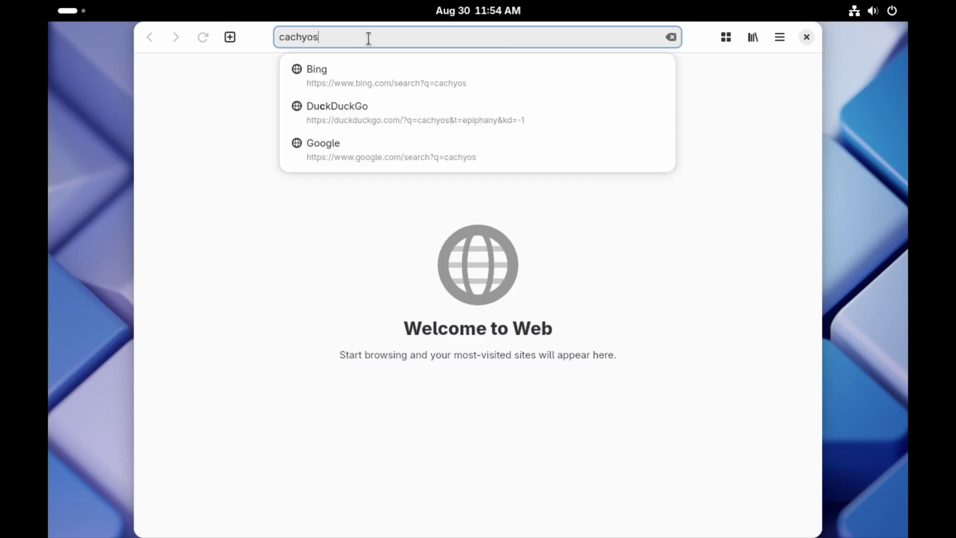
{"action": "type", "text": " wiki"}
{"action": "key", "text": "Return"}
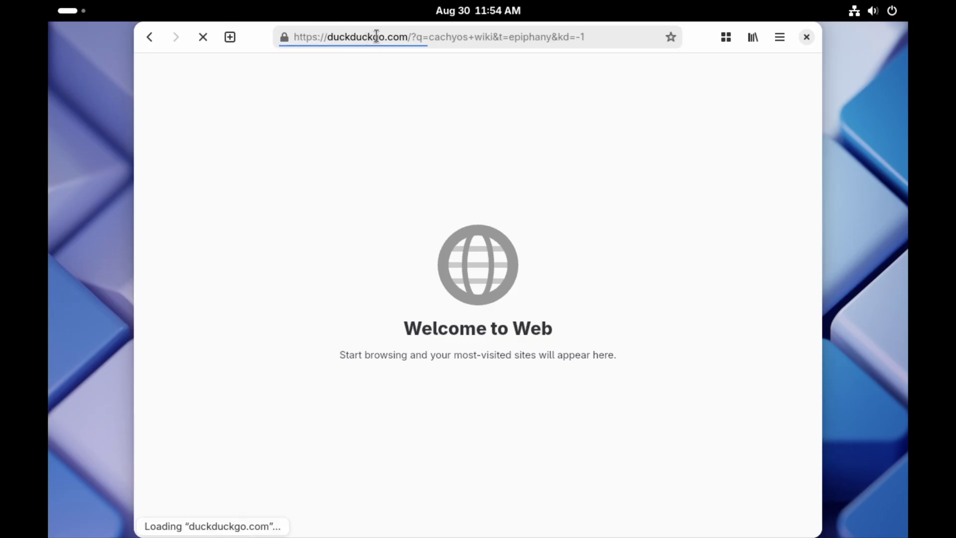
- Turn on Dark Style and raise the volume to maximum in quick settings
{"action": "left_click", "coordinate": [871, 10]}
{"action": "left_click", "coordinate": [746, 155]}
{"action": "left_click_drag", "start_coordinate": [755, 80], "coordinate": [906, 79]}
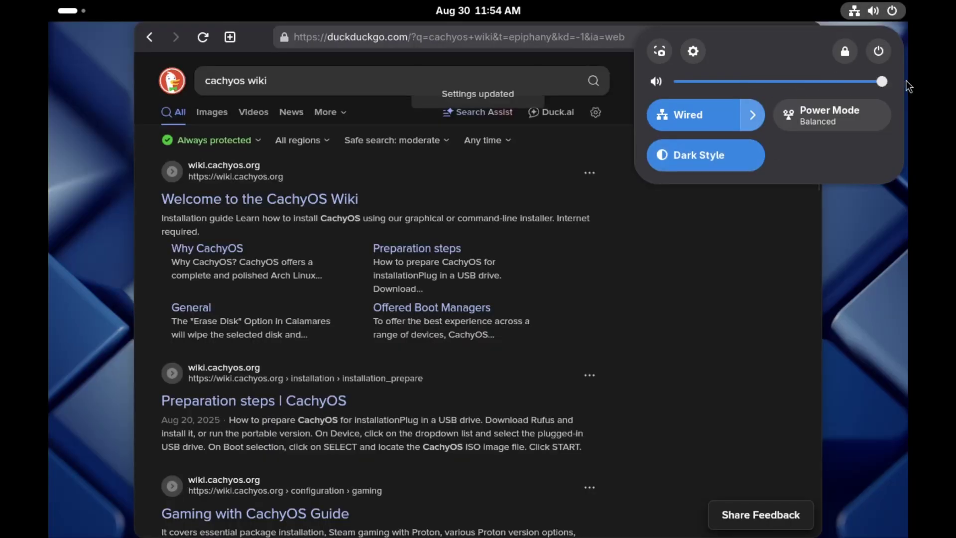
{"action": "left_click", "coordinate": [892, 249]}
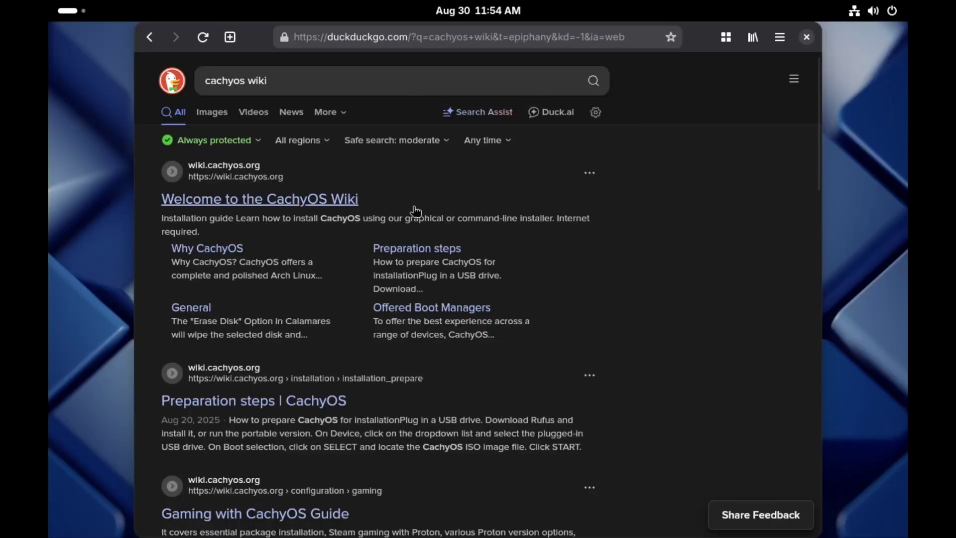
- Open the CachyOS wiki's installation guide, snap the browser left, and open Display Settings
{"action": "left_click", "coordinate": [244, 202]}
{"action": "left_click", "coordinate": [592, 491]}
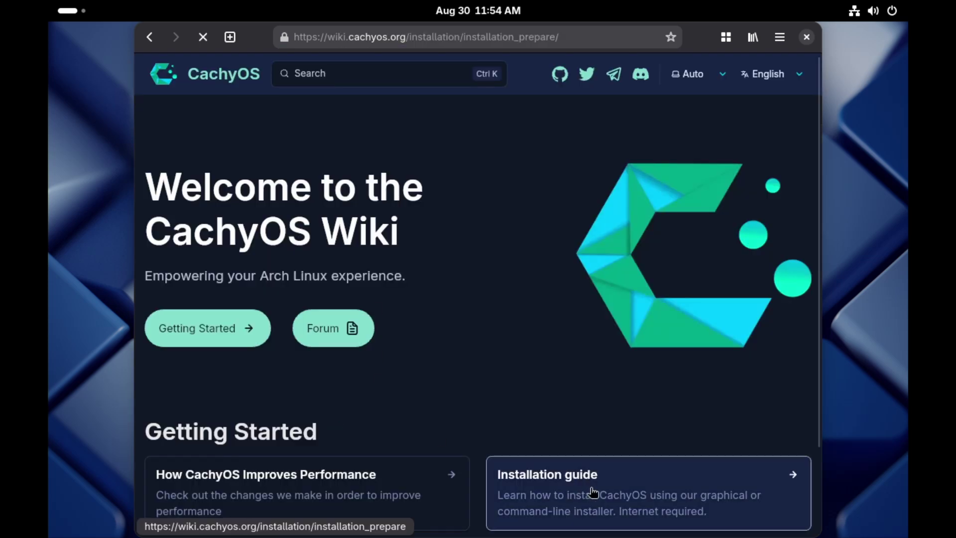
{"action": "left_click_drag", "start_coordinate": [255, 43], "coordinate": [19, 80]}
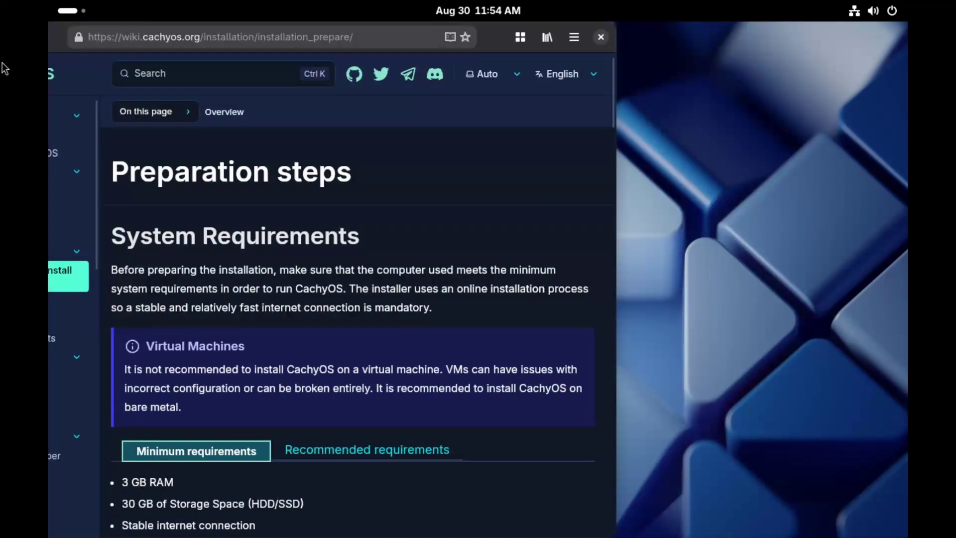
{"action": "right_click", "coordinate": [670, 216]}
{"action": "left_click", "coordinate": [706, 275]}
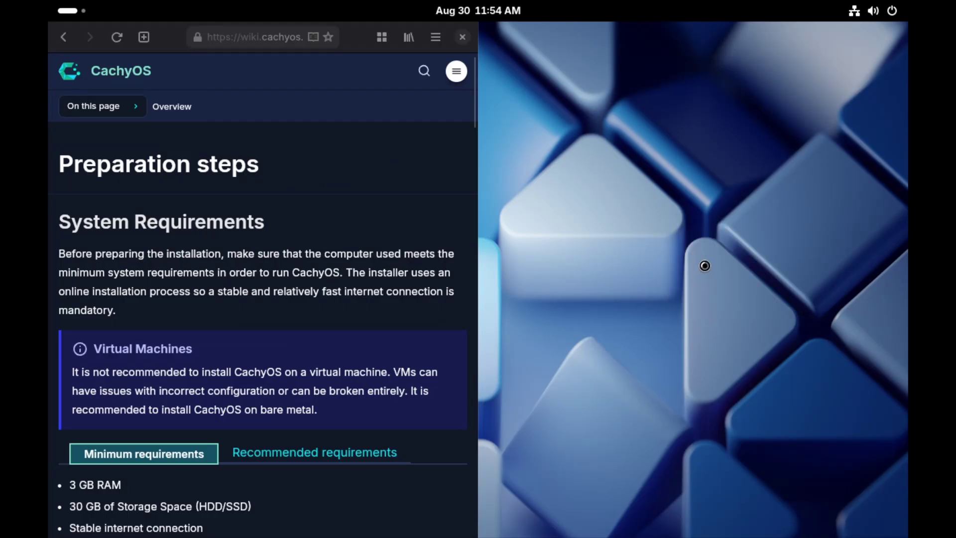
- Change the screen resolution to 1920 × 1080 (16:9) and keep the changes
{"action": "left_click", "coordinate": [730, 168]}
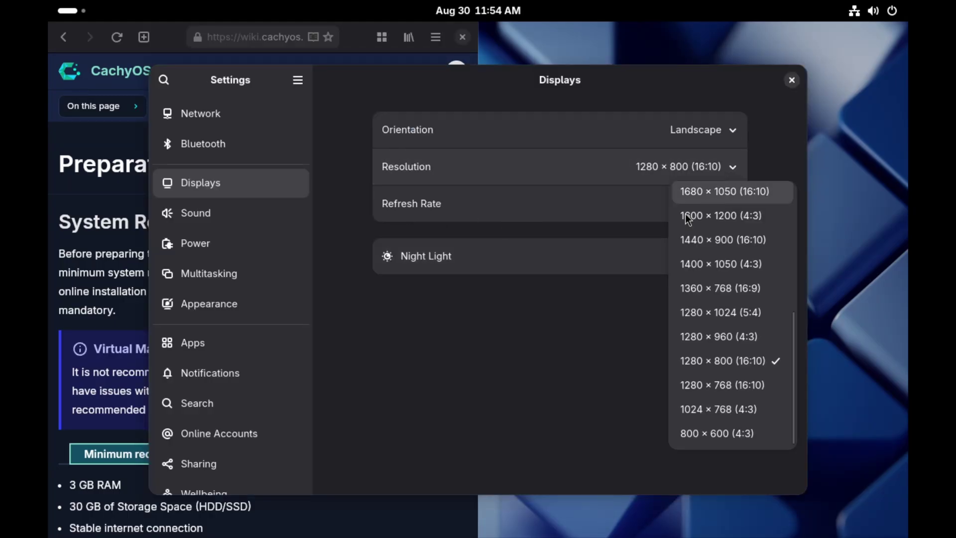
{"action": "scroll", "coordinate": [744, 314], "scroll_direction": "up", "scroll_amount": 5}
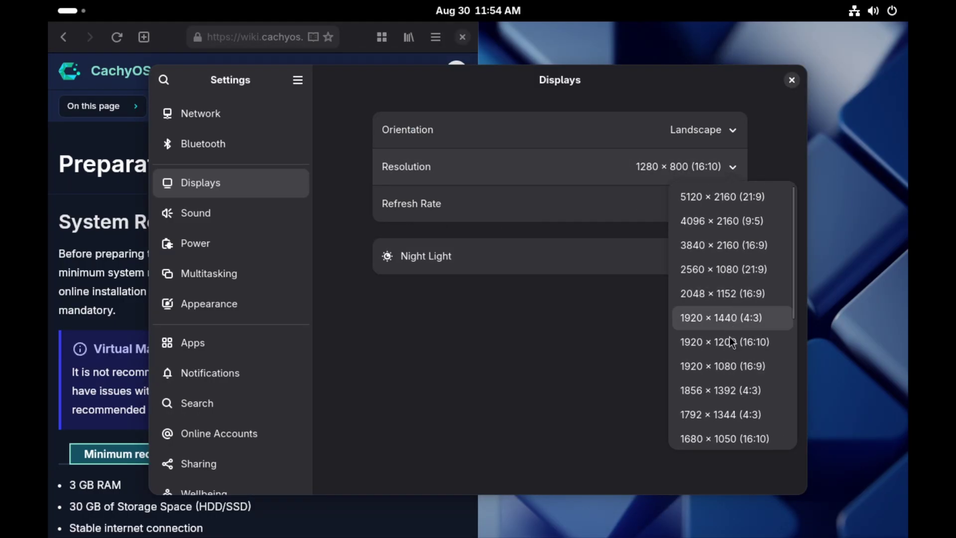
{"action": "left_click", "coordinate": [732, 366]}
{"action": "left_click", "coordinate": [760, 79]}
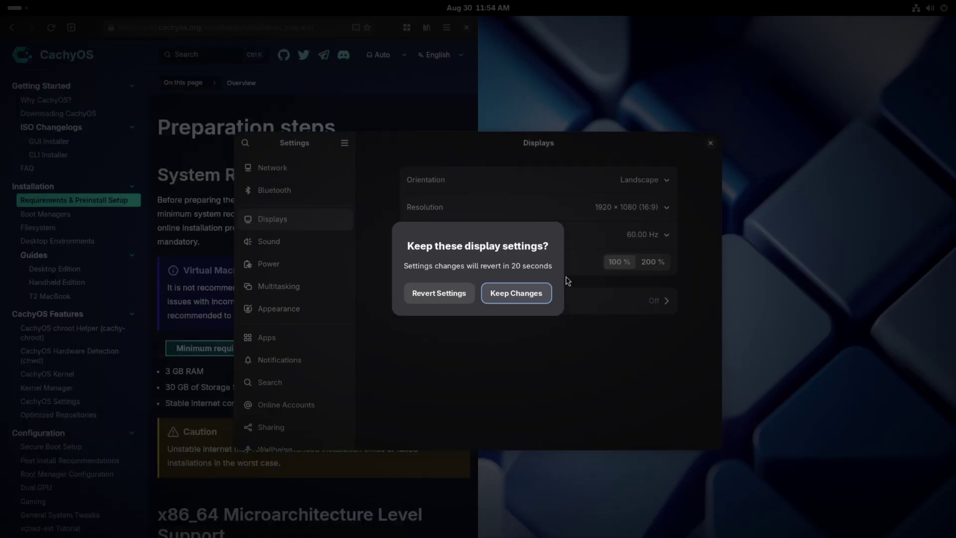
{"action": "left_click", "coordinate": [512, 298]}
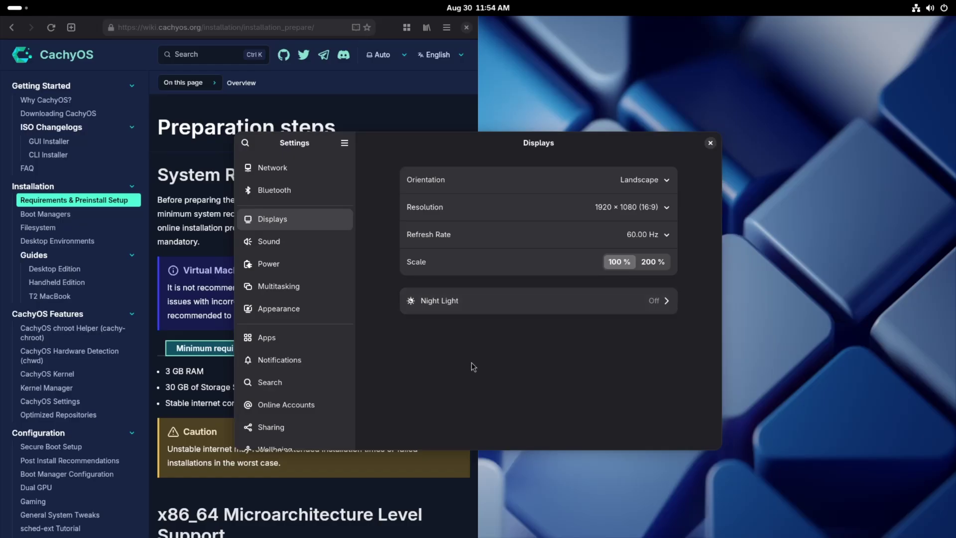
- Disable the Hot Corner in Multitasking and close Settings
{"action": "left_click", "coordinate": [278, 287]}
{"action": "left_click", "coordinate": [659, 199]}
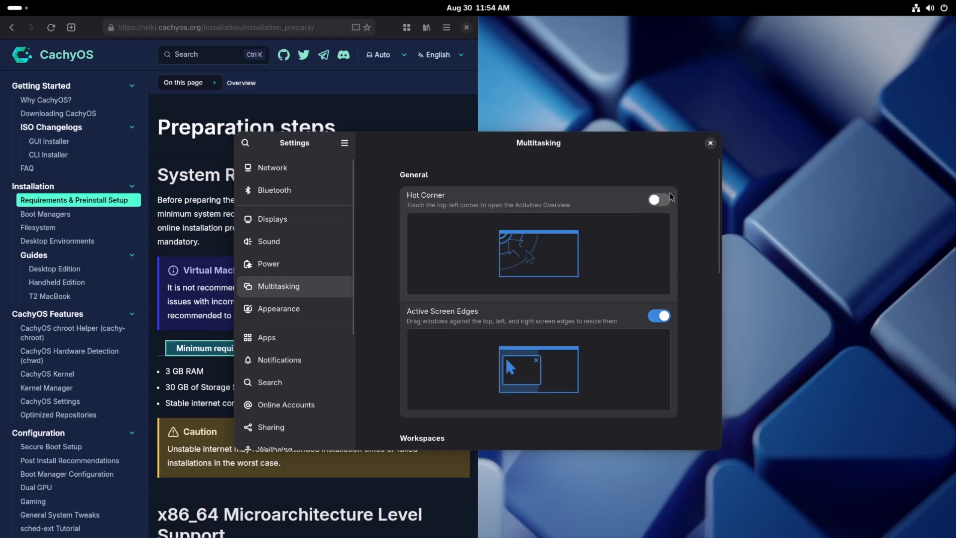
{"action": "left_click", "coordinate": [710, 144]}
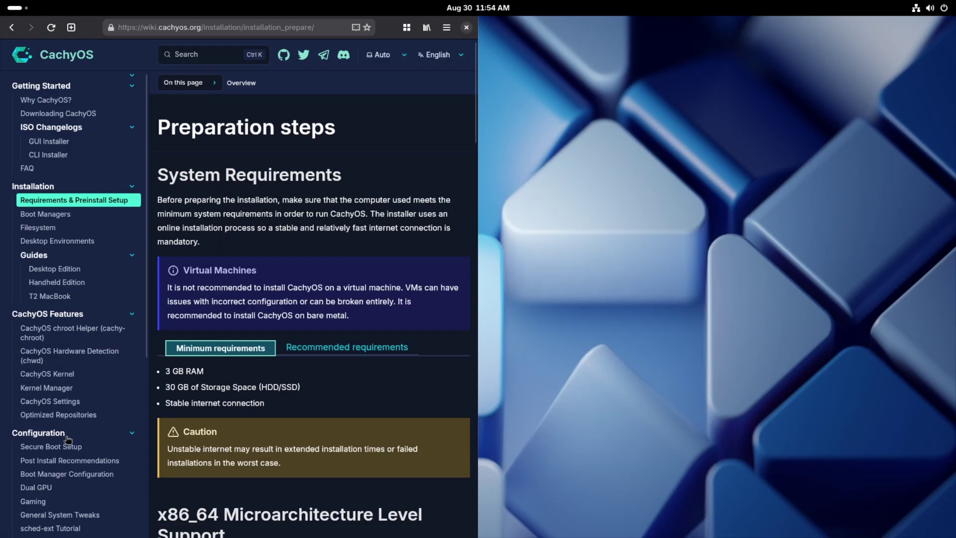
- Open the wiki's Gaming guide and launch Terminal tiled on the right half
{"action": "scroll", "coordinate": [76, 434], "scroll_direction": "down", "scroll_amount": 3}
{"action": "left_click", "coordinate": [79, 402]}
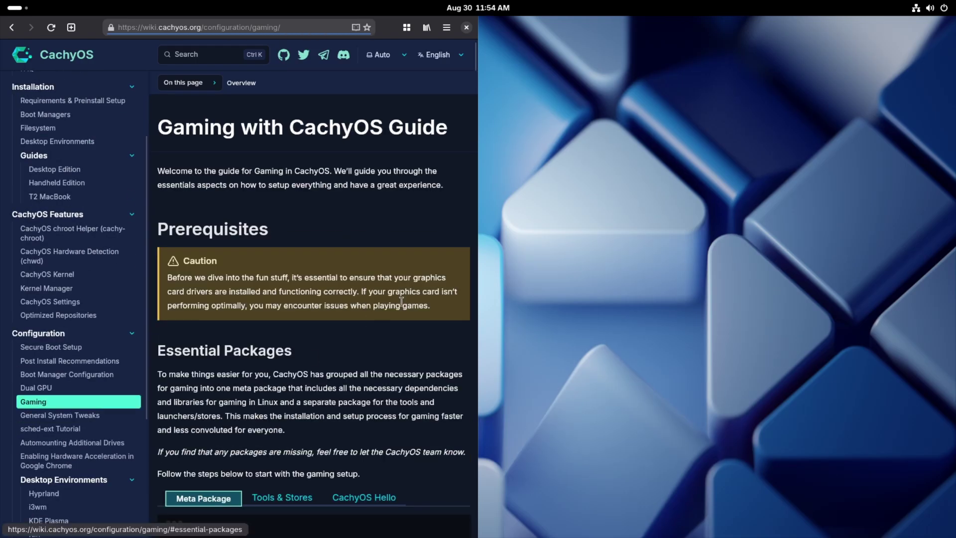
{"action": "scroll", "coordinate": [413, 300], "scroll_direction": "down", "scroll_amount": 5}
{"action": "key", "text": "super"}
{"action": "type", "text": "term"}
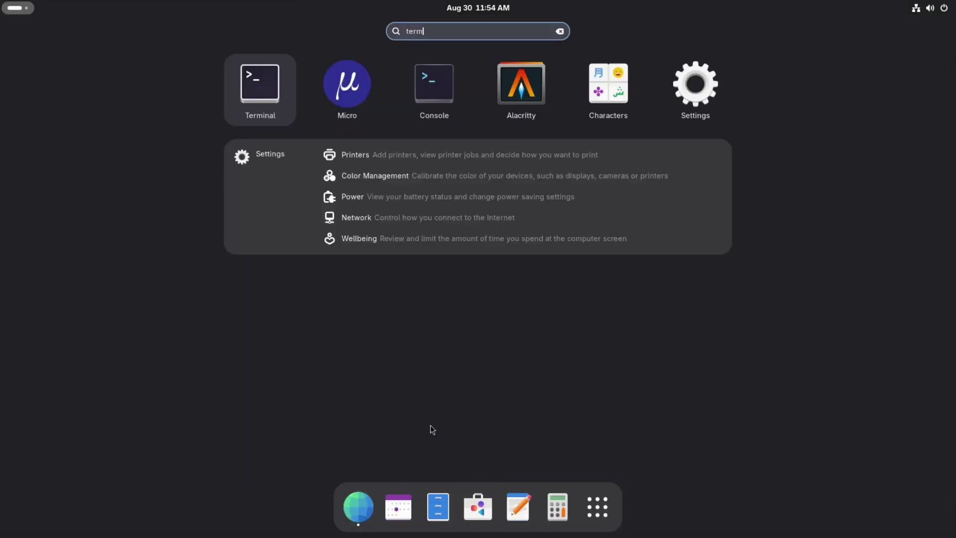
{"action": "key", "text": "Return"}
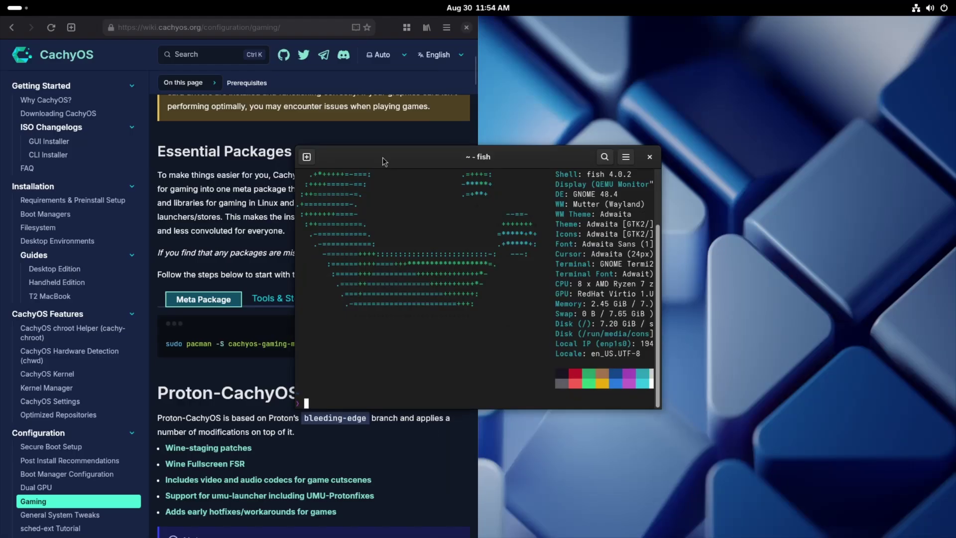
{"action": "key", "text": "super+Right"}
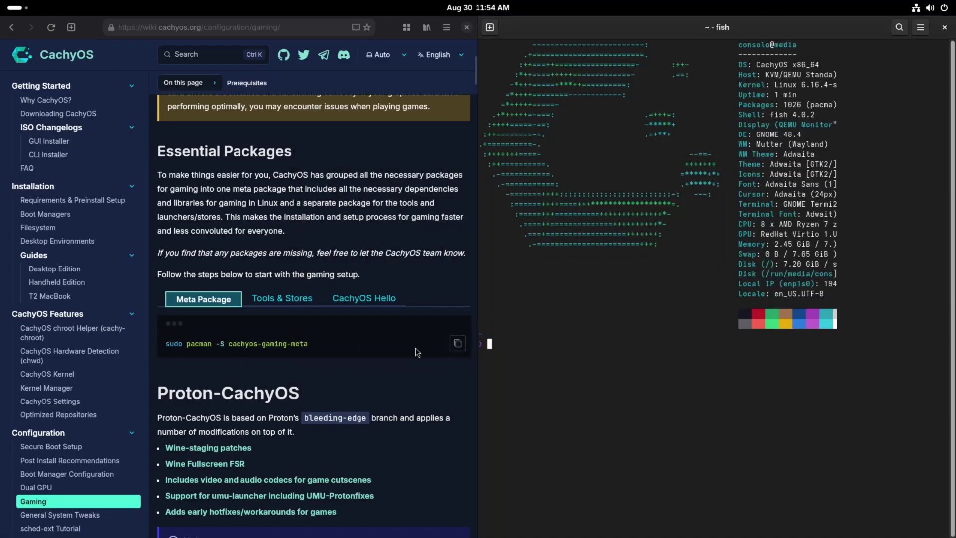
- Paste and run the cachyos-gaming-meta pacman install, accepting the Vulkan default and confirming with y
{"action": "left_click_drag", "start_coordinate": [228, 343], "coordinate": [308, 344]}
{"action": "left_click", "coordinate": [457, 343]}
{"action": "left_click", "coordinate": [576, 343]}
{"action": "right_click", "coordinate": [575, 343]}
{"action": "left_click", "coordinate": [607, 379]}
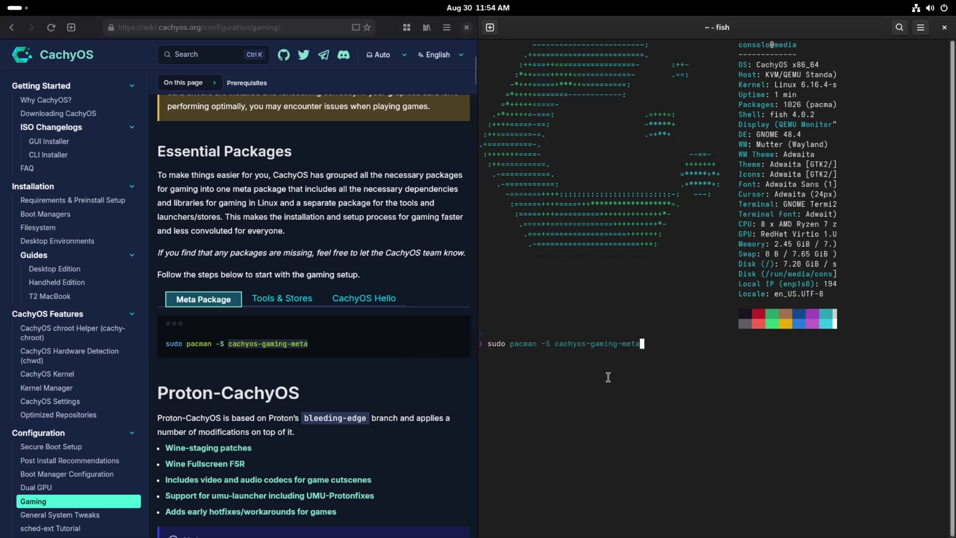
{"action": "key", "text": "Return"}
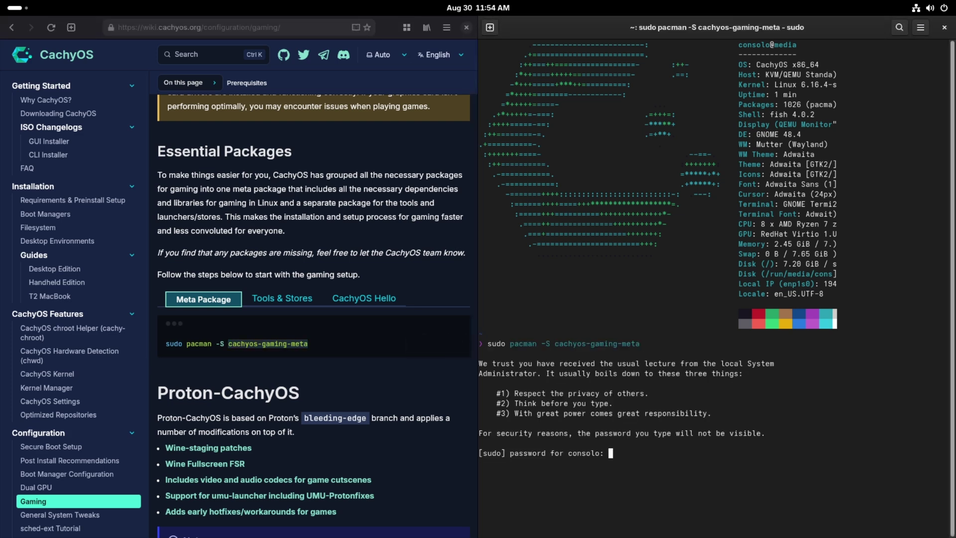
{"action": "key", "text": "Return"}
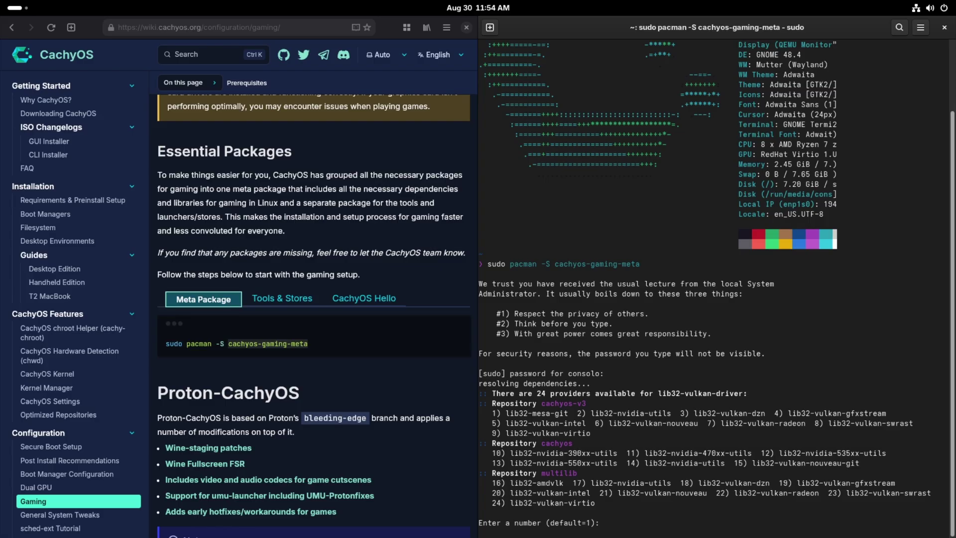
{"action": "key", "text": "Return"}
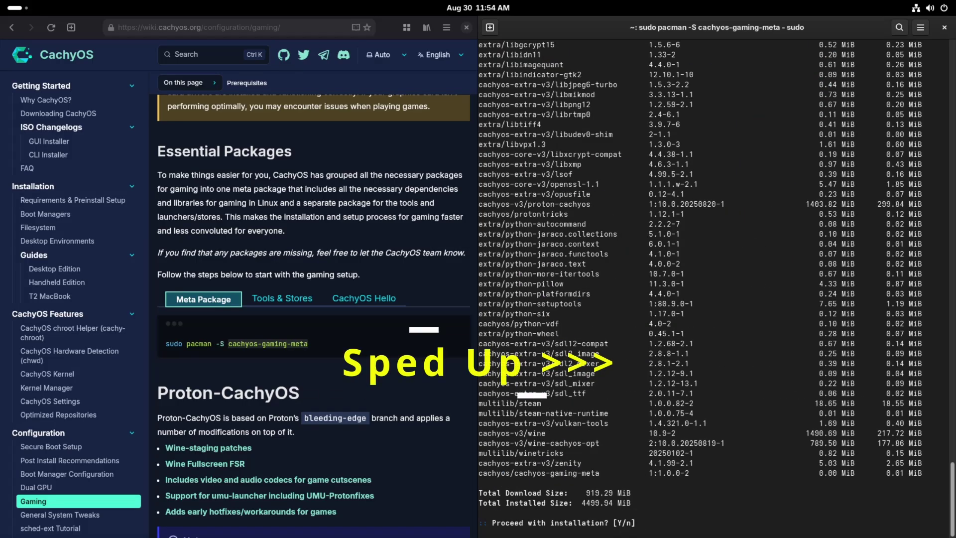
{"action": "type", "text": "y"}
{"action": "key", "text": "Return"}
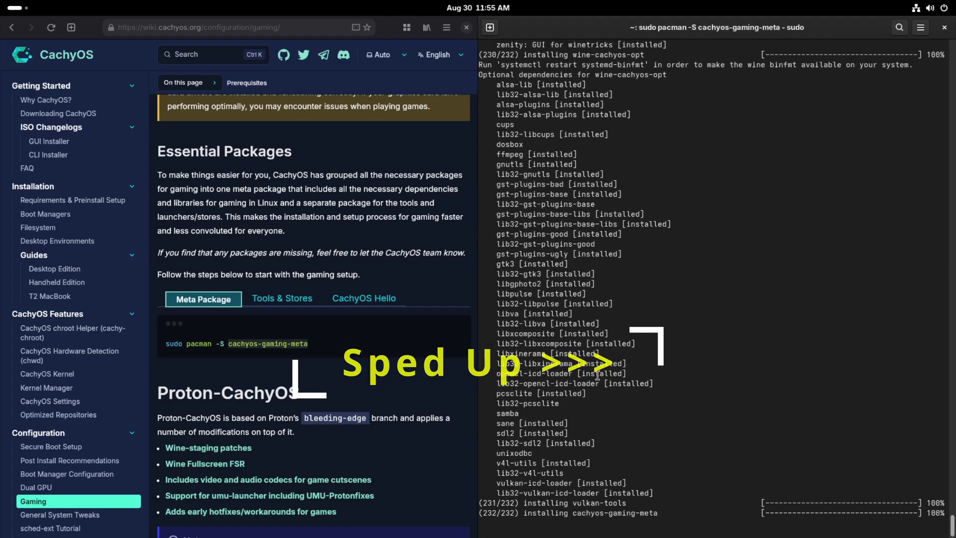
{"action": "left_click", "coordinate": [281, 298]}
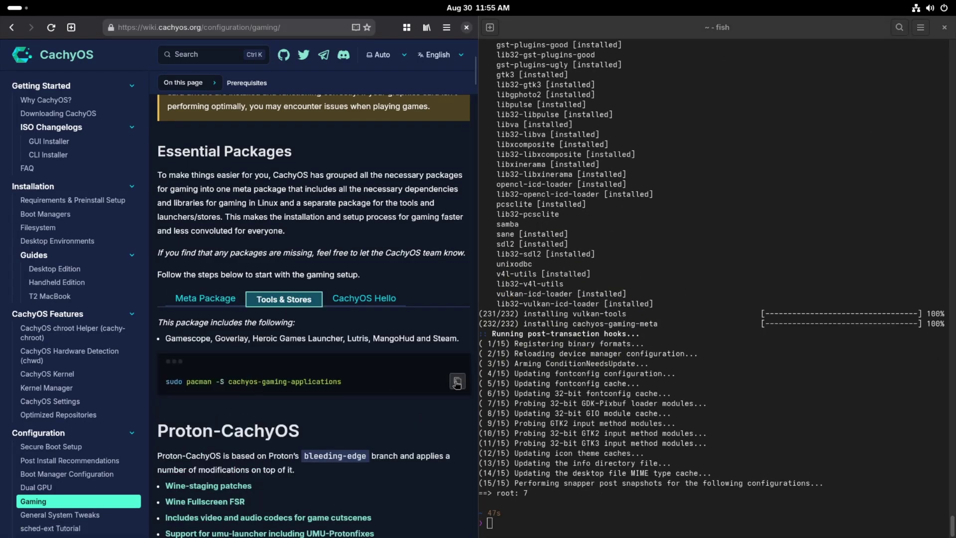
- Install cachyos-gaming-applications, accepting the 7zip default and confirming with y, then close the wiki browser
{"action": "left_click", "coordinate": [457, 381]}
{"action": "left_click", "coordinate": [785, 392]}
{"action": "right_click", "coordinate": [726, 381]}
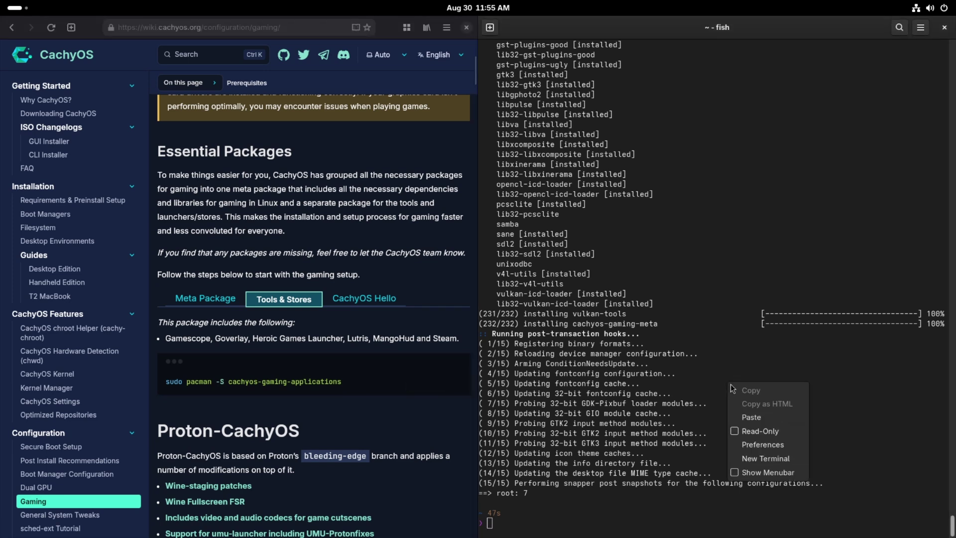
{"action": "left_click", "coordinate": [757, 416]}
{"action": "key", "text": "Return"}
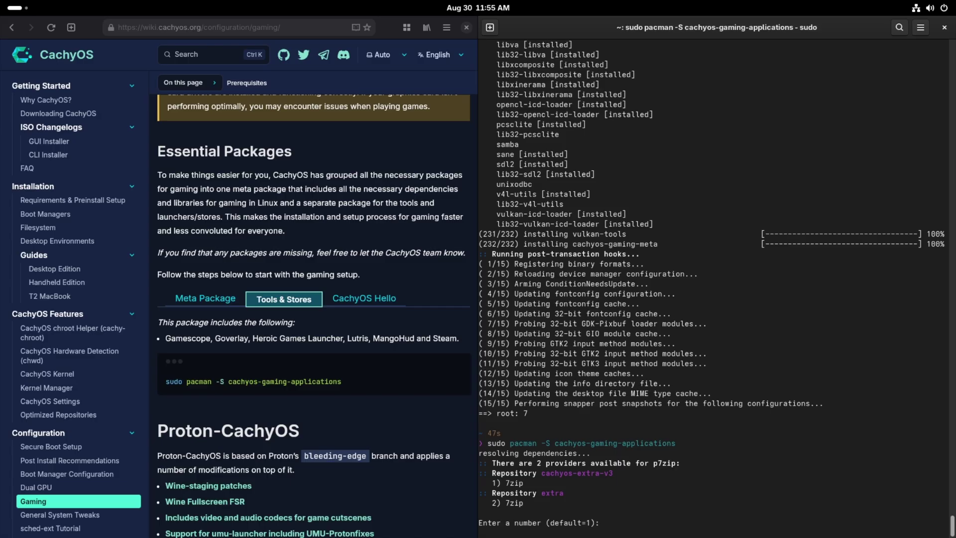
{"action": "key", "text": "Return"}
{"action": "type", "text": "y"}
{"action": "key", "text": "Return"}
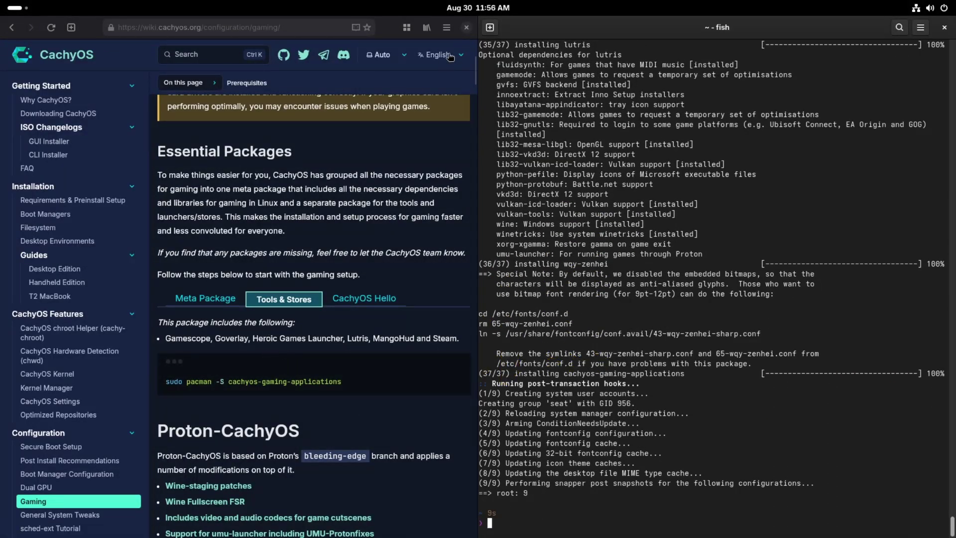
{"action": "left_click", "coordinate": [466, 28]}
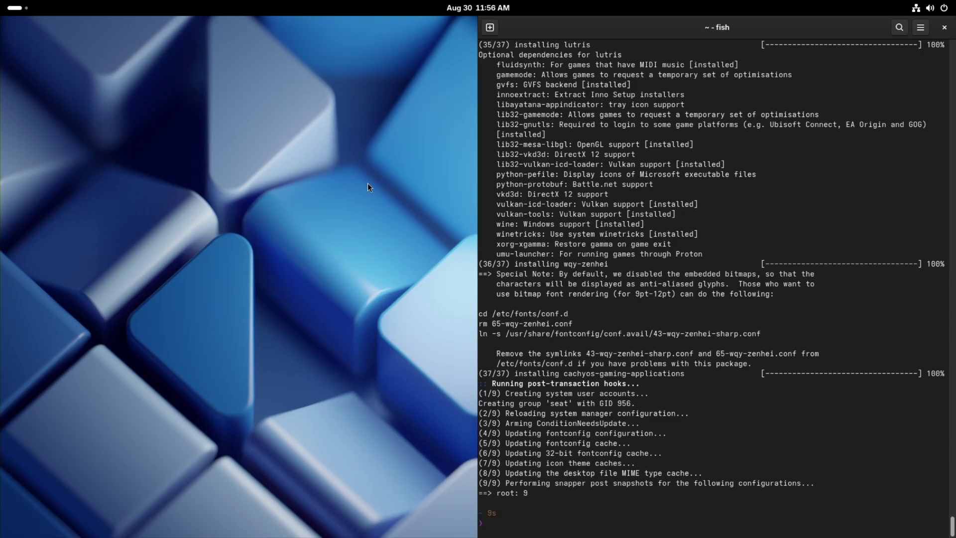
- Open GNOME Software, search 'baza' and install Bazaar from Flathub
{"action": "key", "text": "super"}
{"action": "type", "text": "soft"}
{"action": "key", "text": "Return"}
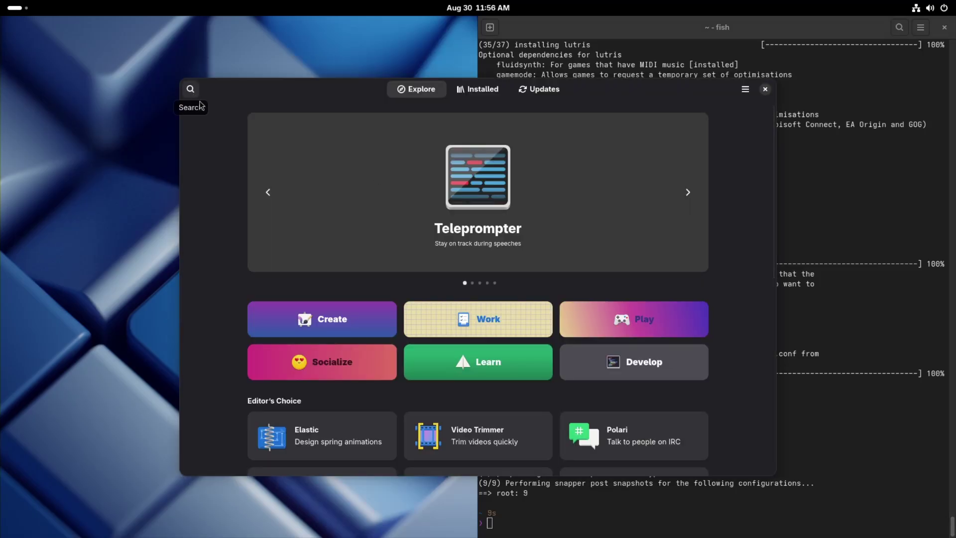
{"action": "left_click", "coordinate": [191, 89]}
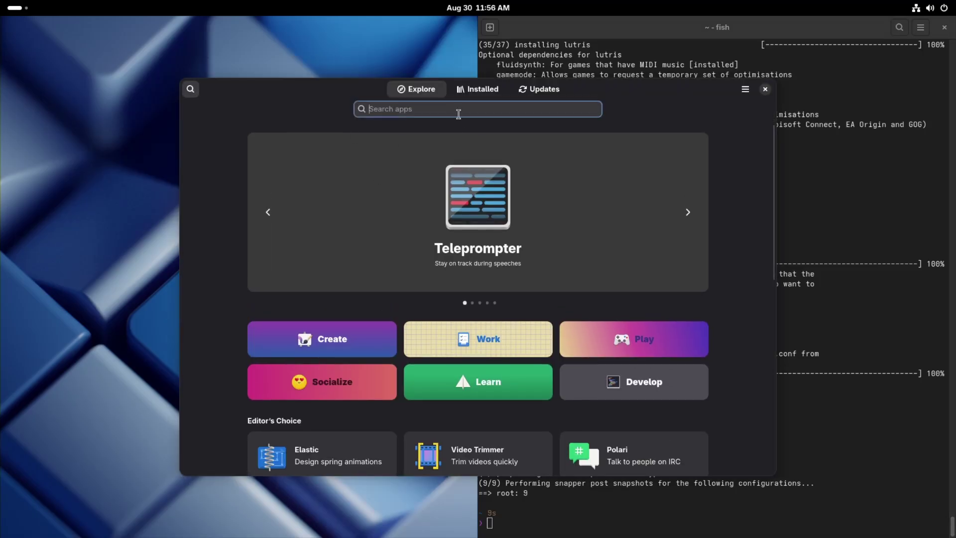
{"action": "type", "text": "baza"}
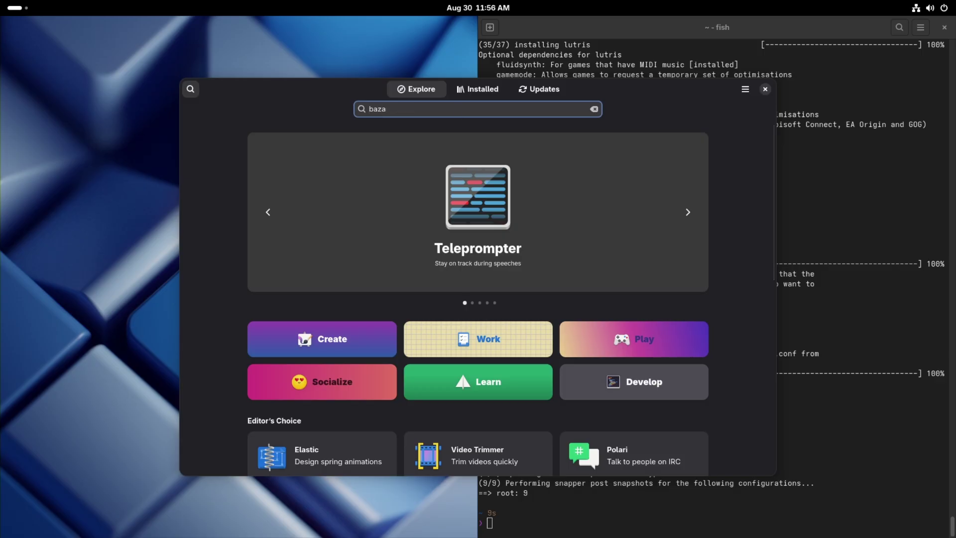
{"action": "key", "text": "Return"}
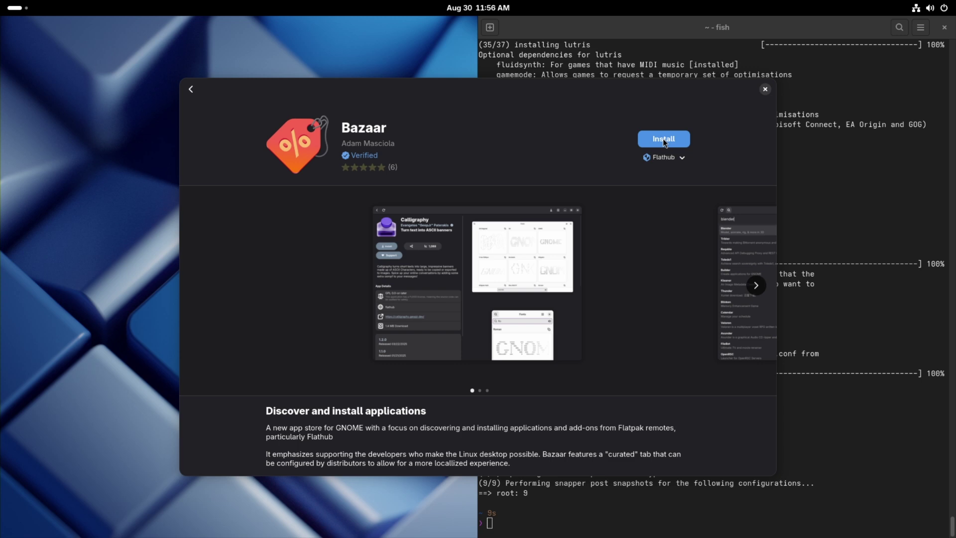
{"action": "left_click", "coordinate": [662, 138]}
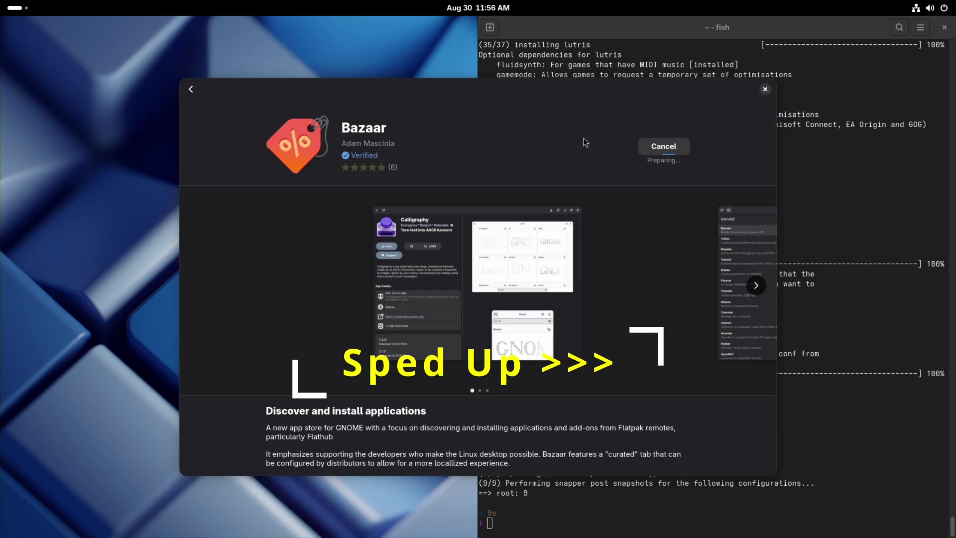
- Launch Bazaar and install Kodi from Flathub
{"action": "left_click", "coordinate": [657, 140]}
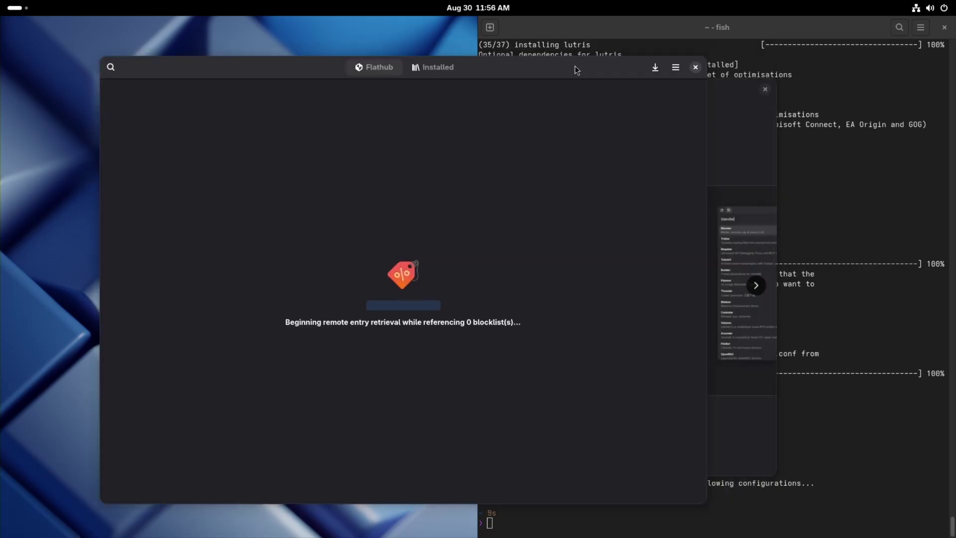
{"action": "left_click_drag", "start_coordinate": [175, 68], "coordinate": [250, 65]}
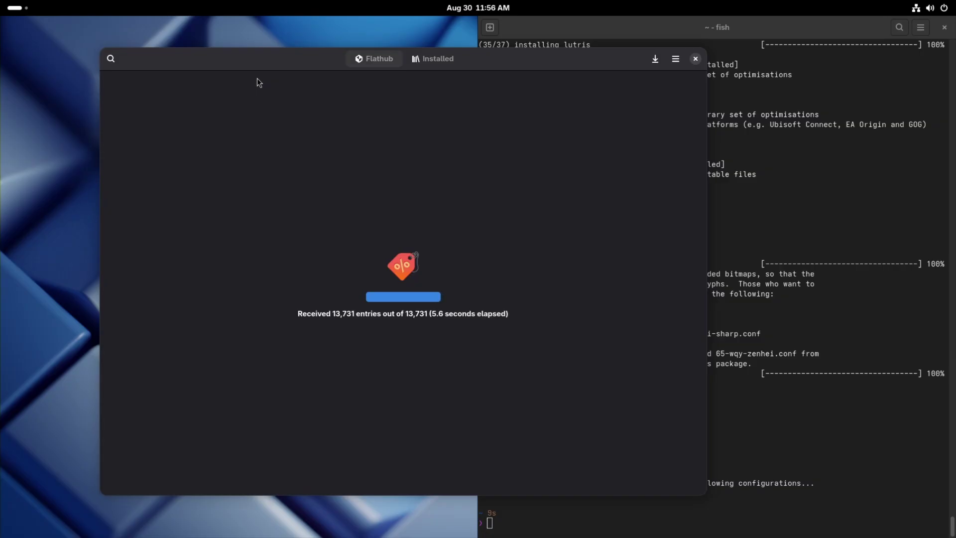
{"action": "left_click", "coordinate": [111, 59]}
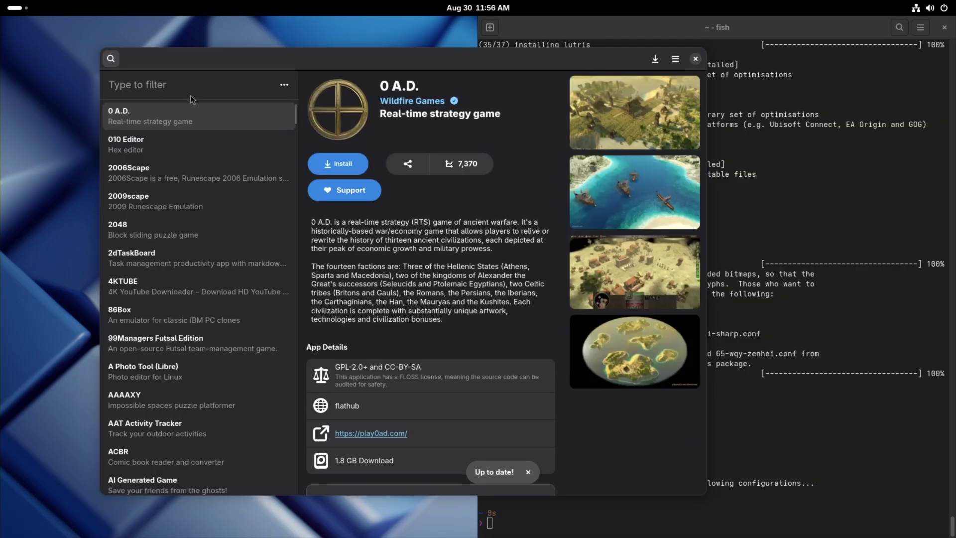
{"action": "type", "text": "kodi"}
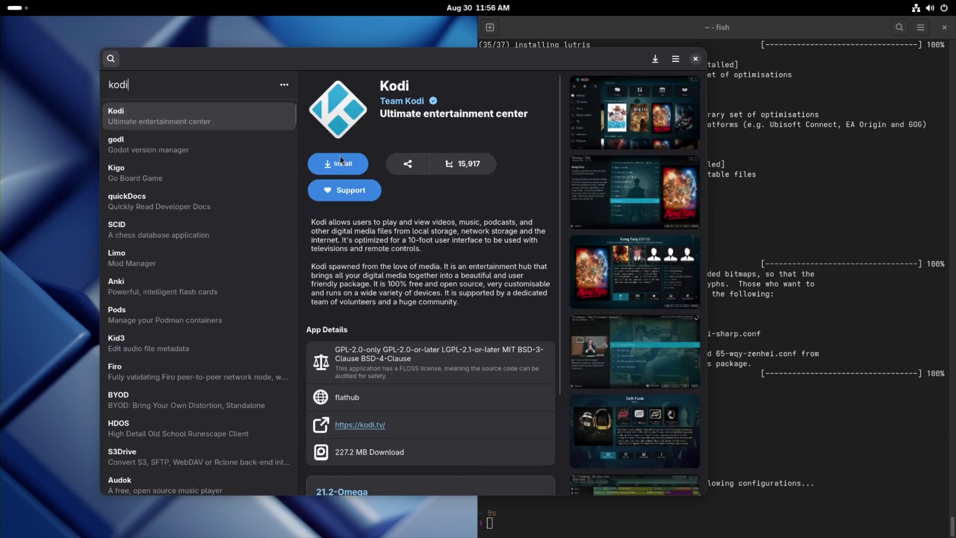
{"action": "left_click", "coordinate": [344, 163]}
{"action": "left_click", "coordinate": [442, 321]}
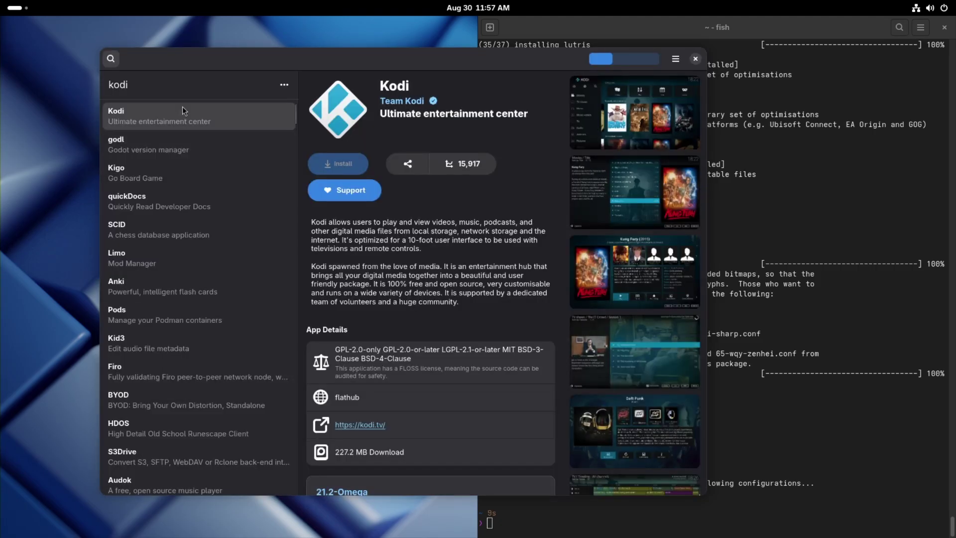
- Search 'vacu' and install VacuumTube
{"action": "key", "text": "ctrl+a"}
{"action": "type", "text": "vacu"}
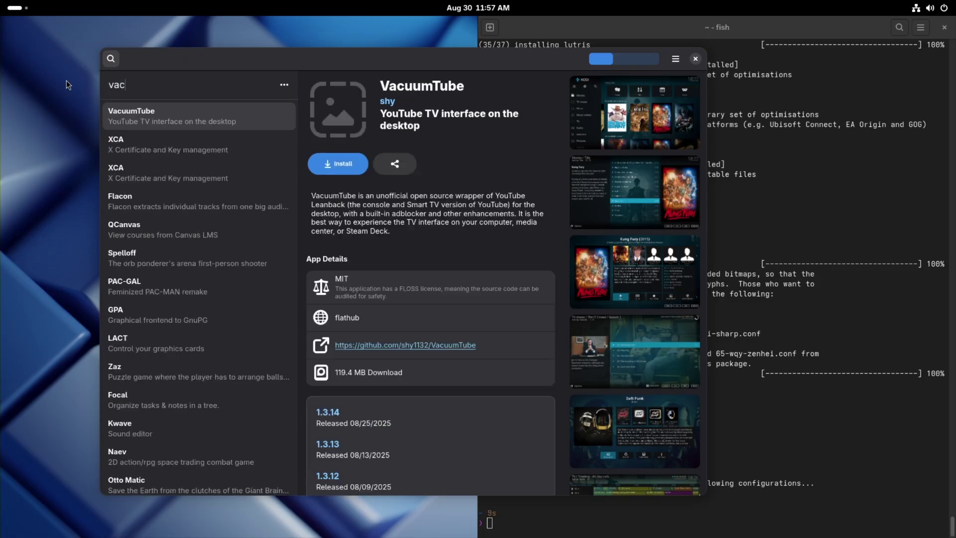
{"action": "left_click", "coordinate": [338, 164]}
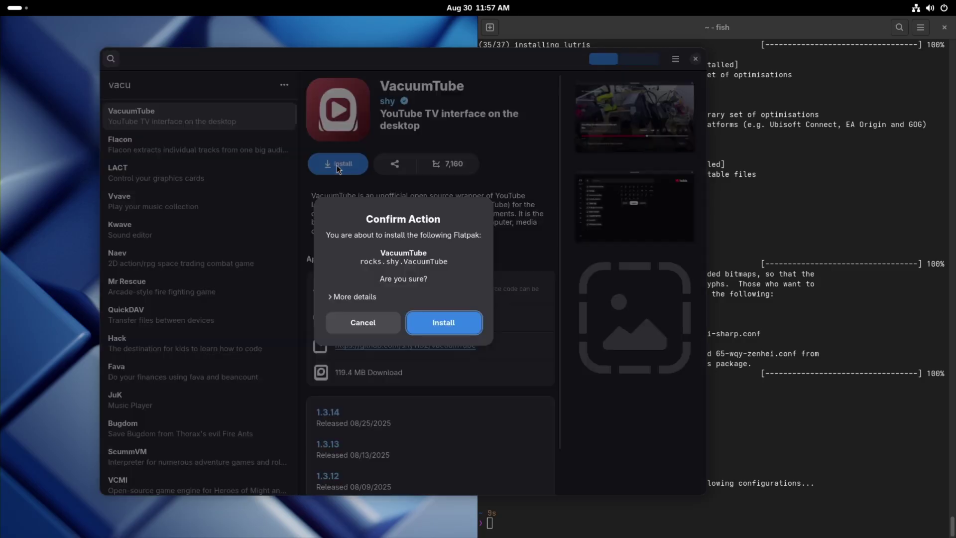
{"action": "left_click", "coordinate": [462, 331]}
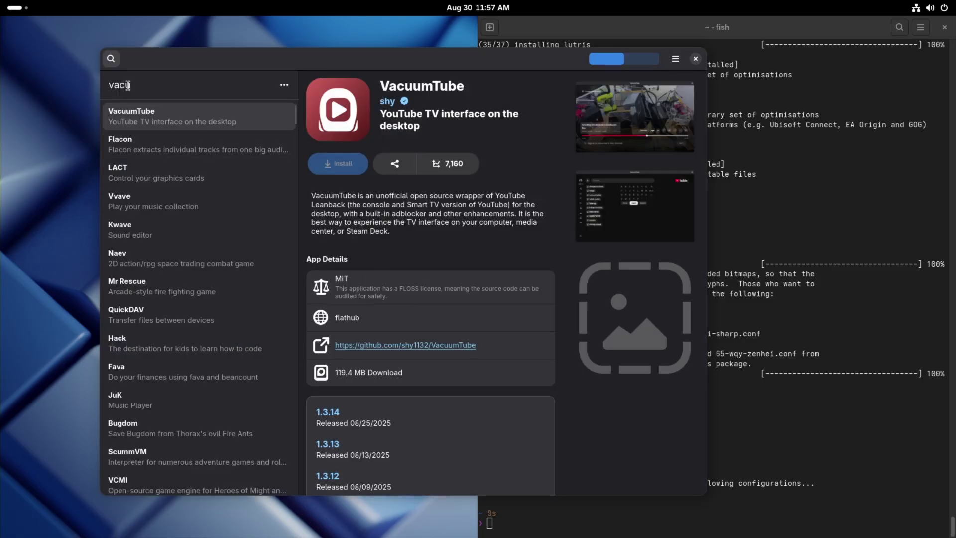
- Install Flatseal and check the running installs' progress
{"action": "left_click_drag", "start_coordinate": [155, 86], "coordinate": [70, 86]}
{"action": "type", "text": "fal"}
{"action": "key", "text": "BackSpace"}
{"action": "key", "text": "BackSpace"}
{"action": "type", "text": "lat"}
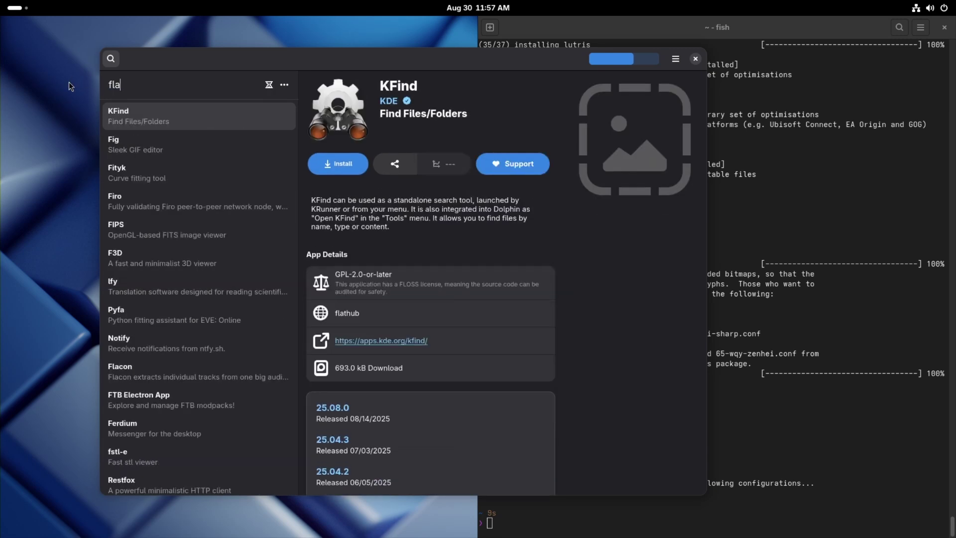
{"action": "left_click", "coordinate": [333, 166]}
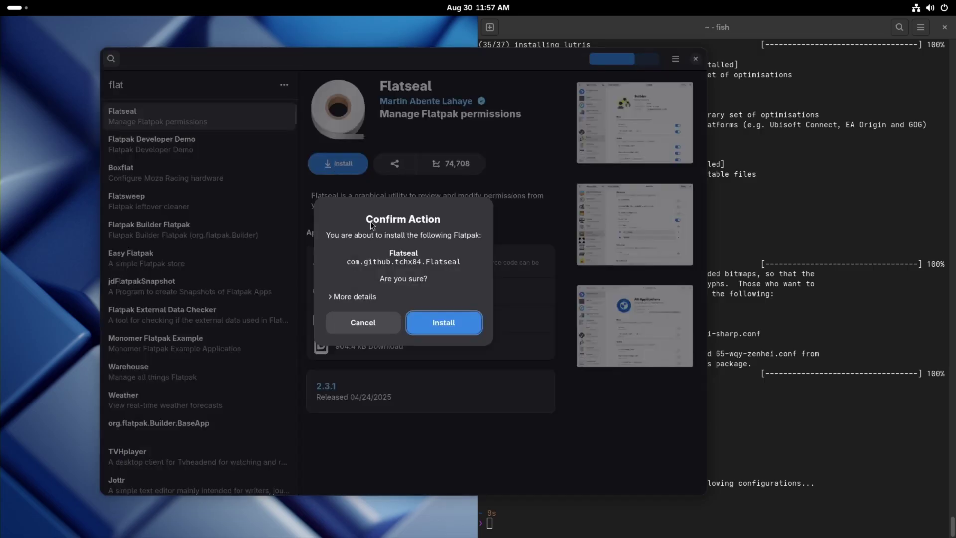
{"action": "left_click", "coordinate": [473, 327]}
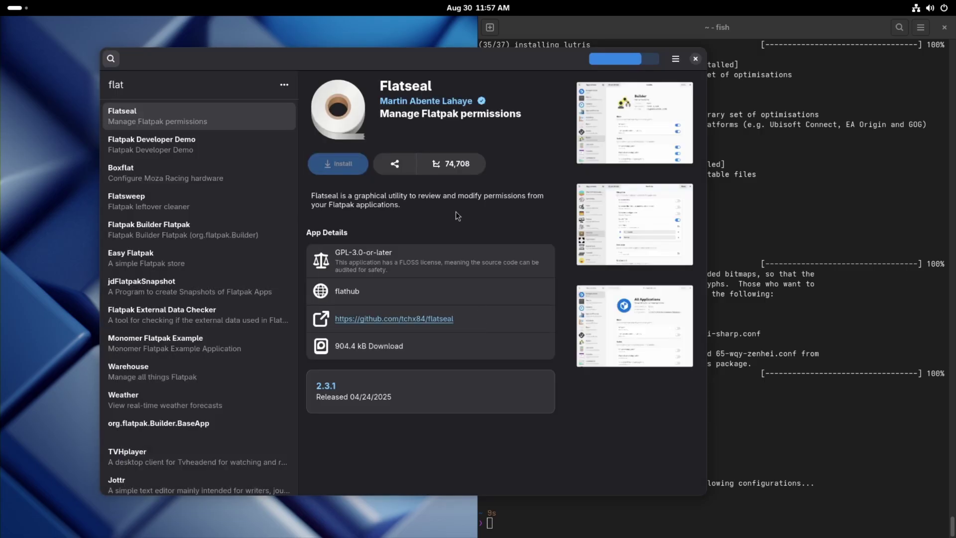
{"action": "left_click", "coordinate": [625, 63]}
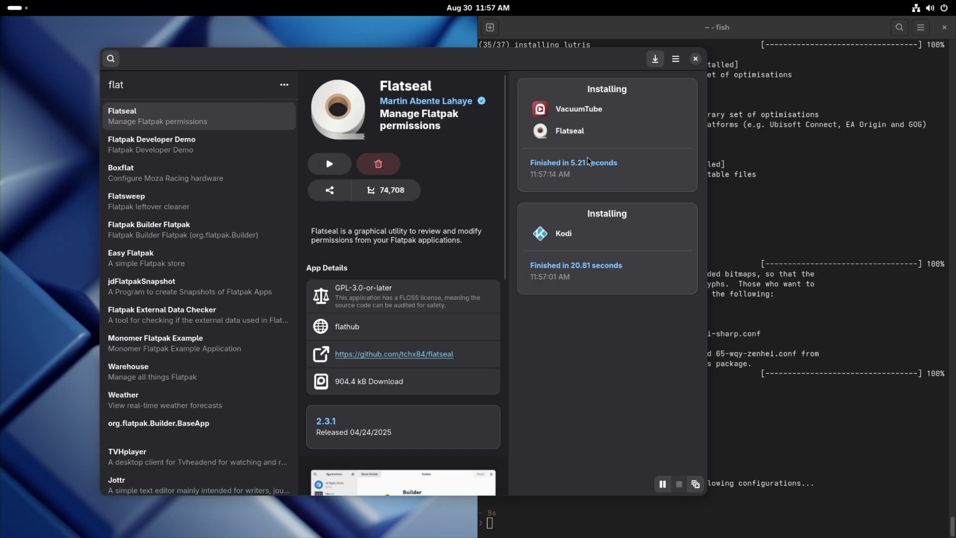
- In Flatseal, give Kodi GPU acceleration, input devices and '~/' Other files access
{"action": "left_click", "coordinate": [696, 58]}
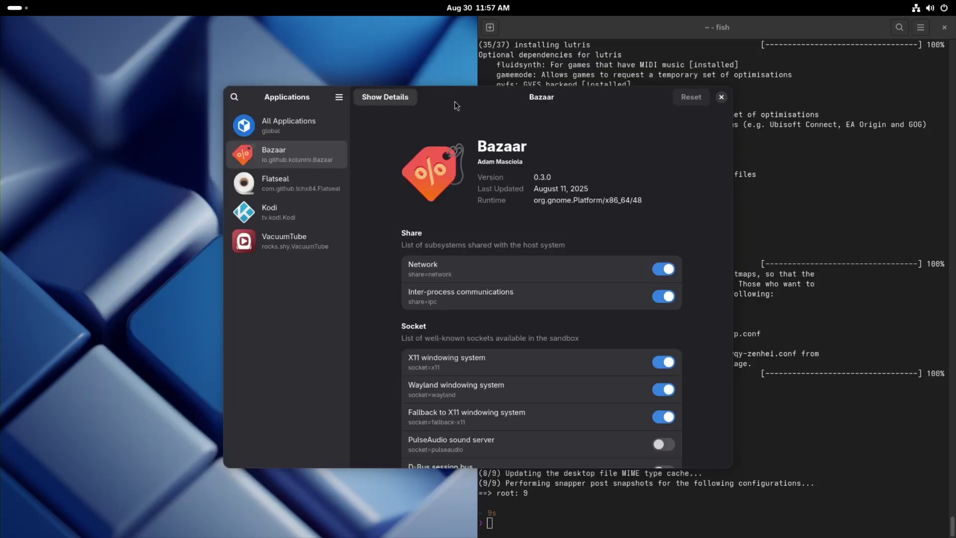
{"action": "left_click_drag", "start_coordinate": [452, 100], "coordinate": [263, 63]}
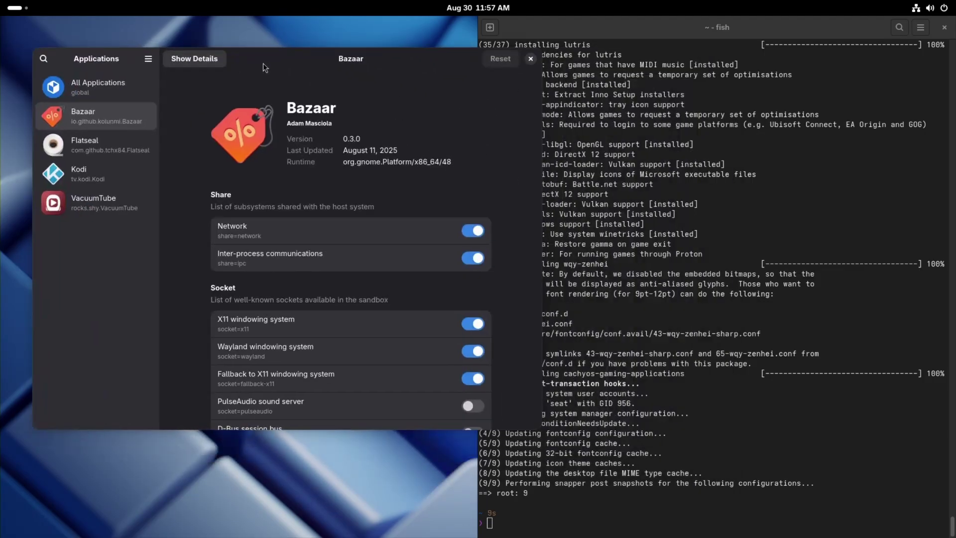
{"action": "left_click", "coordinate": [72, 172]}
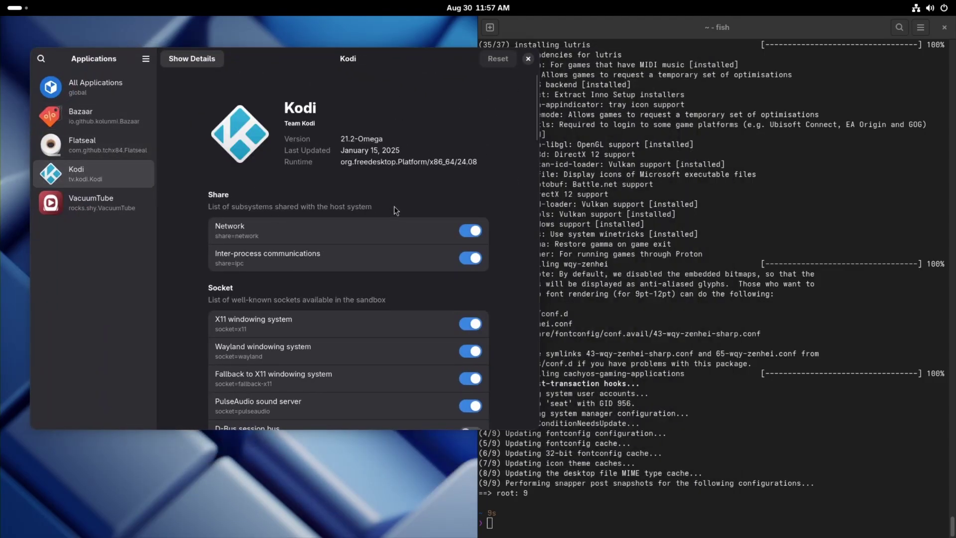
{"action": "scroll", "coordinate": [393, 206], "scroll_direction": "down", "scroll_amount": 5}
{"action": "scroll", "coordinate": [341, 245], "scroll_direction": "down", "scroll_amount": 3}
{"action": "left_click", "coordinate": [467, 265]}
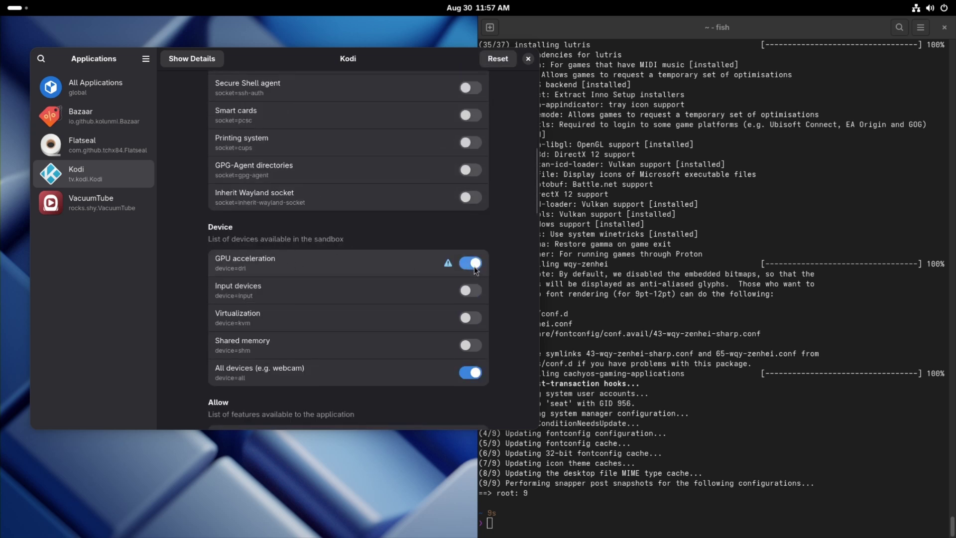
{"action": "left_click", "coordinate": [481, 290]}
{"action": "scroll", "coordinate": [450, 293], "scroll_direction": "down", "scroll_amount": 4}
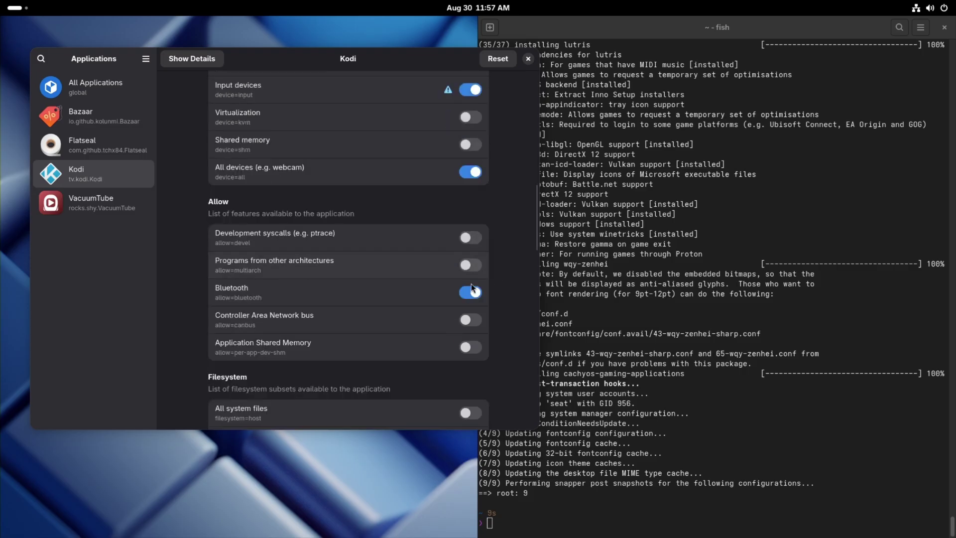
{"action": "scroll", "coordinate": [348, 286], "scroll_direction": "down", "scroll_amount": 4}
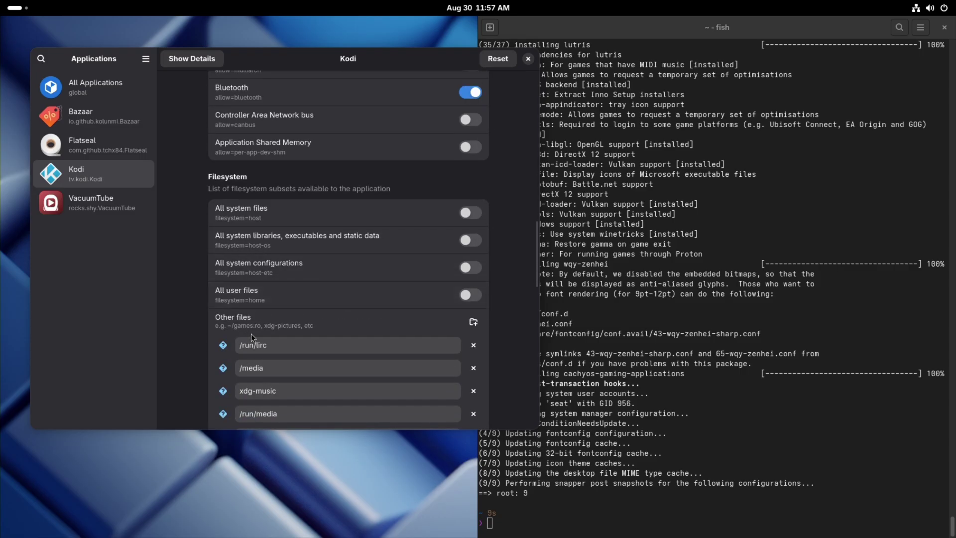
{"action": "left_click", "coordinate": [473, 320]}
{"action": "left_click", "coordinate": [304, 347]}
{"action": "type", "text": "~/"}
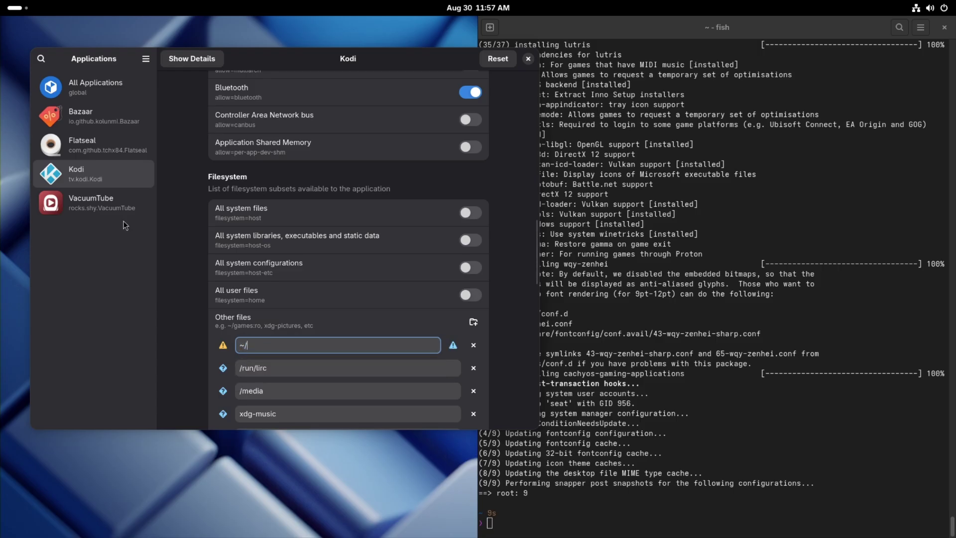
- Allow VacuumTube Bluetooth and input device access, then close Flatseal
{"action": "left_click", "coordinate": [107, 208]}
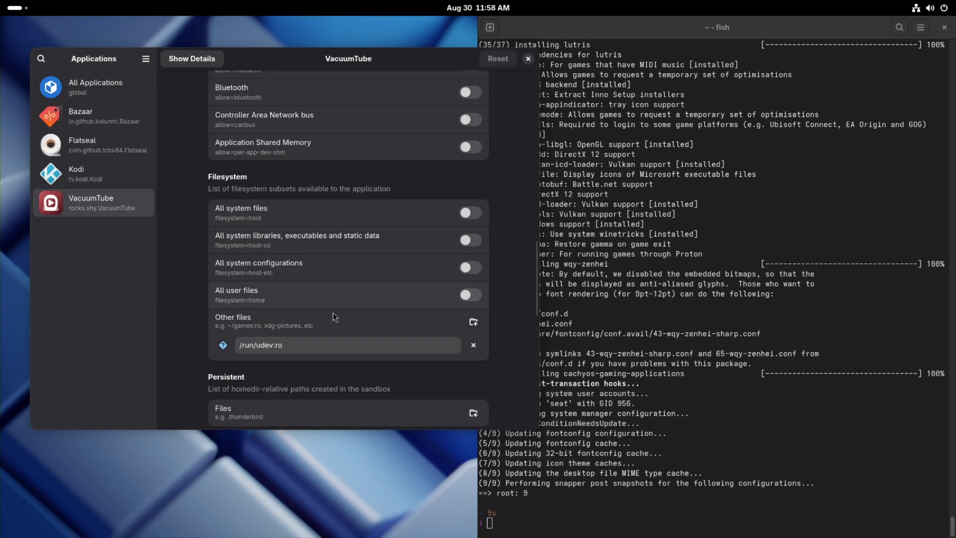
{"action": "scroll", "coordinate": [388, 329], "scroll_direction": "up", "scroll_amount": 3}
{"action": "left_click", "coordinate": [478, 214]}
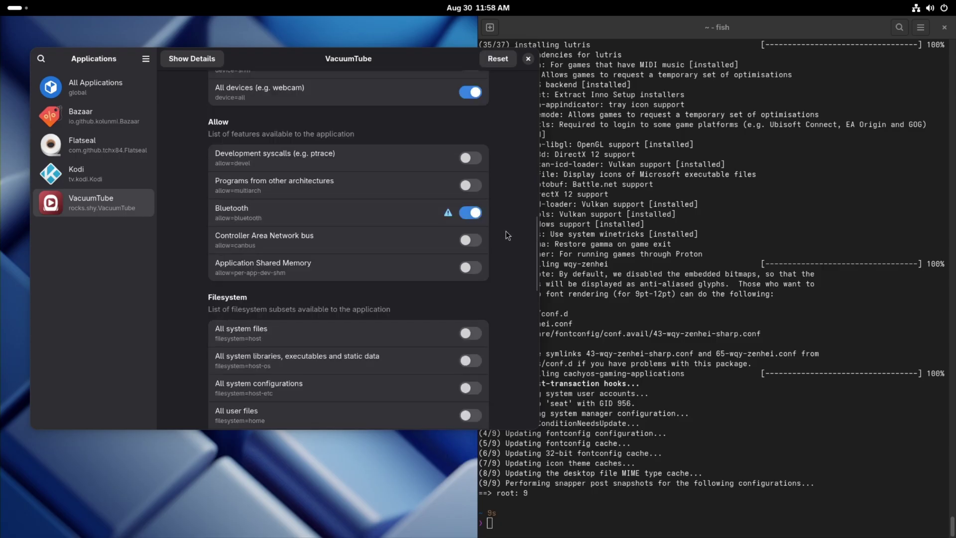
{"action": "scroll", "coordinate": [516, 263], "scroll_direction": "up", "scroll_amount": 5}
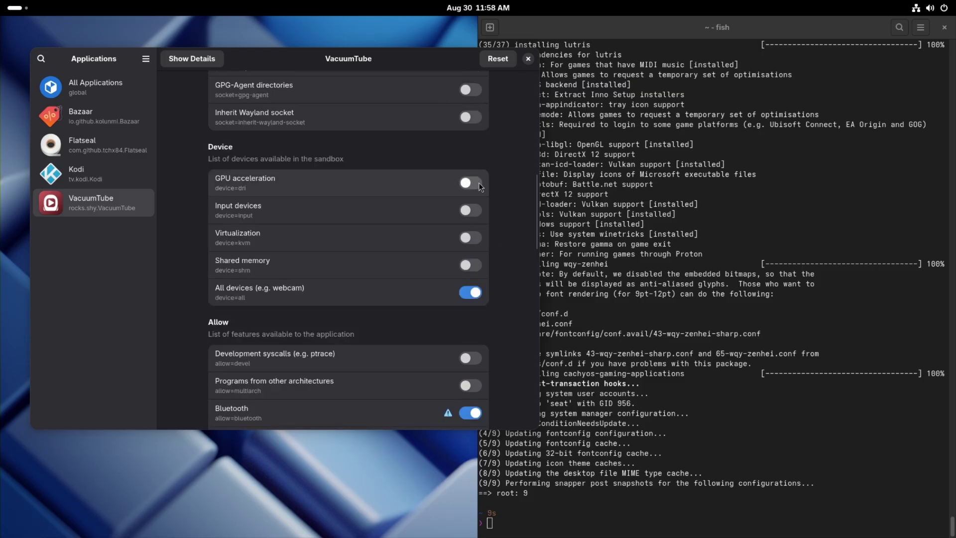
{"action": "left_click", "coordinate": [471, 211]}
{"action": "scroll", "coordinate": [428, 234], "scroll_direction": "up", "scroll_amount": 7}
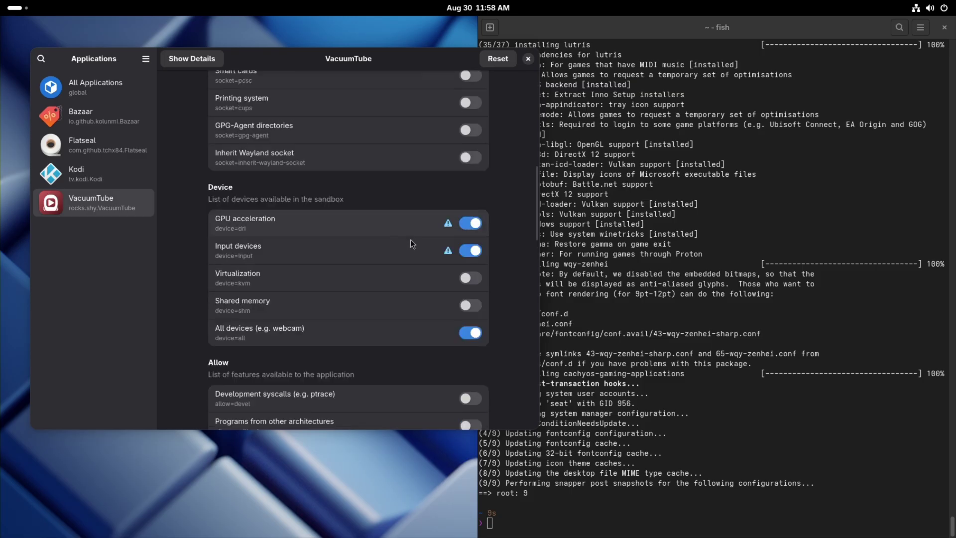
{"action": "scroll", "coordinate": [417, 255], "scroll_direction": "up", "scroll_amount": 5}
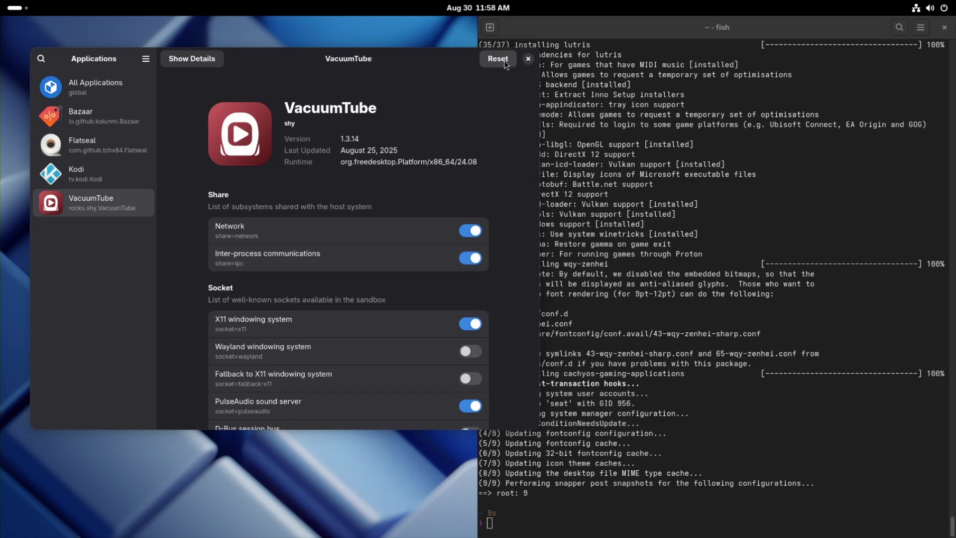
{"action": "left_click", "coordinate": [528, 58]}
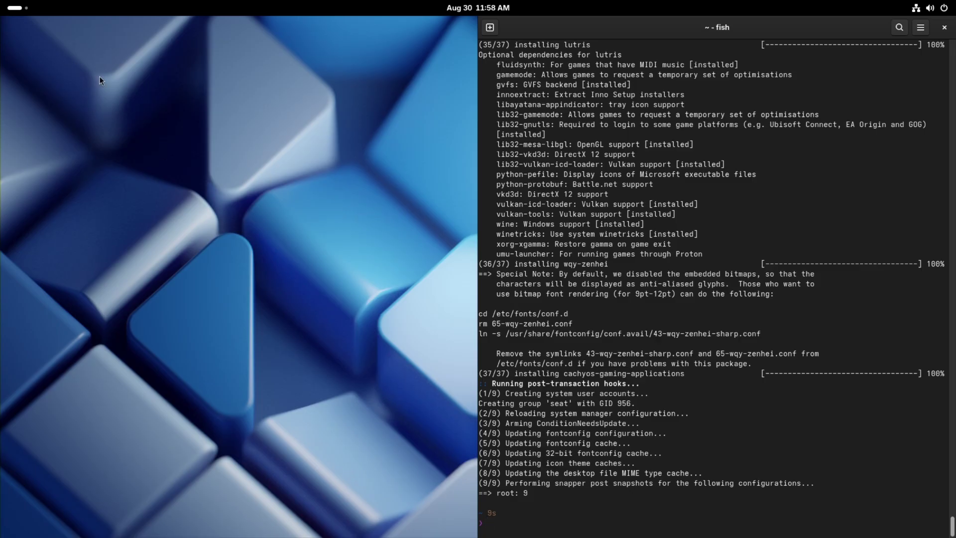
- Open Bazaar, search 'exten' and install Extension Manager
{"action": "key", "text": "super"}
{"action": "type", "text": "baz"}
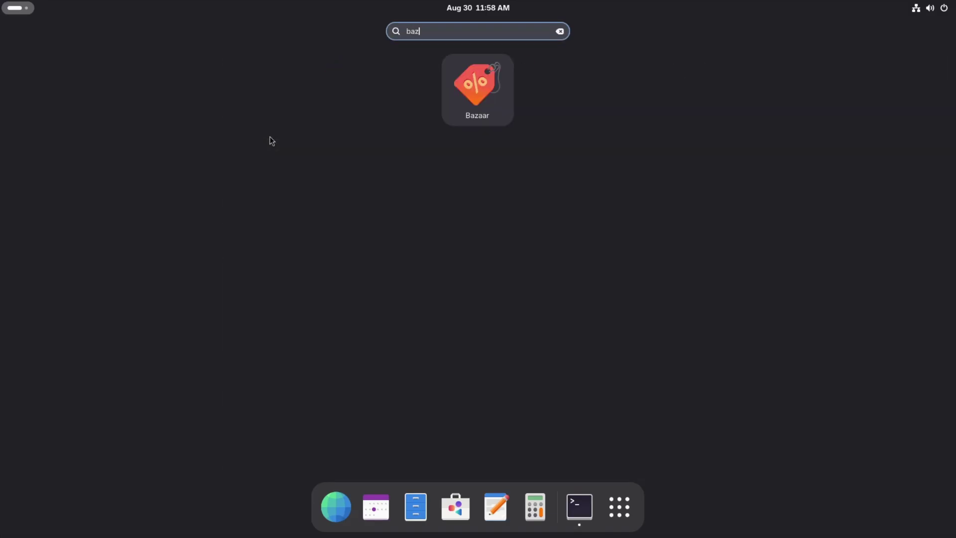
{"action": "key", "text": "Return"}
{"action": "left_click", "coordinate": [186, 65]}
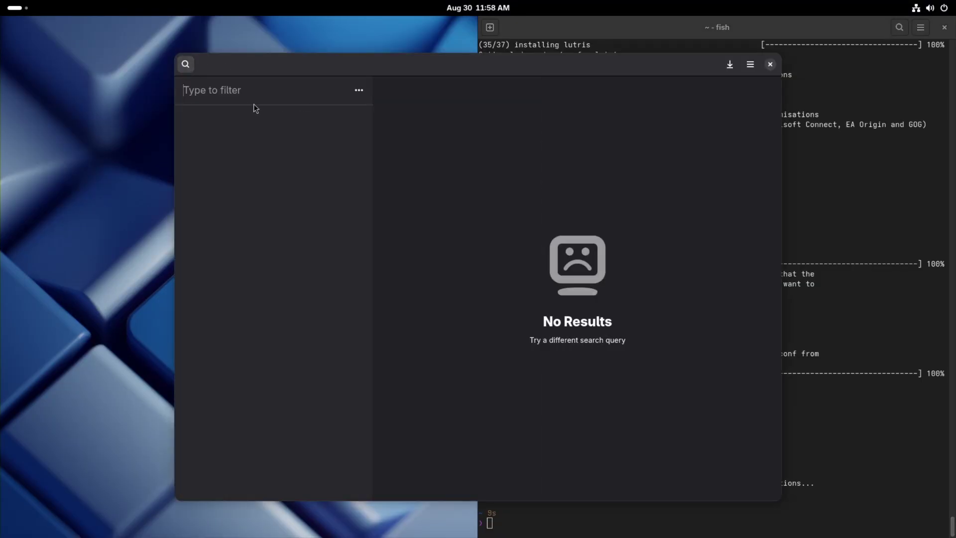
{"action": "type", "text": "exten"}
{"action": "left_click", "coordinate": [220, 179]}
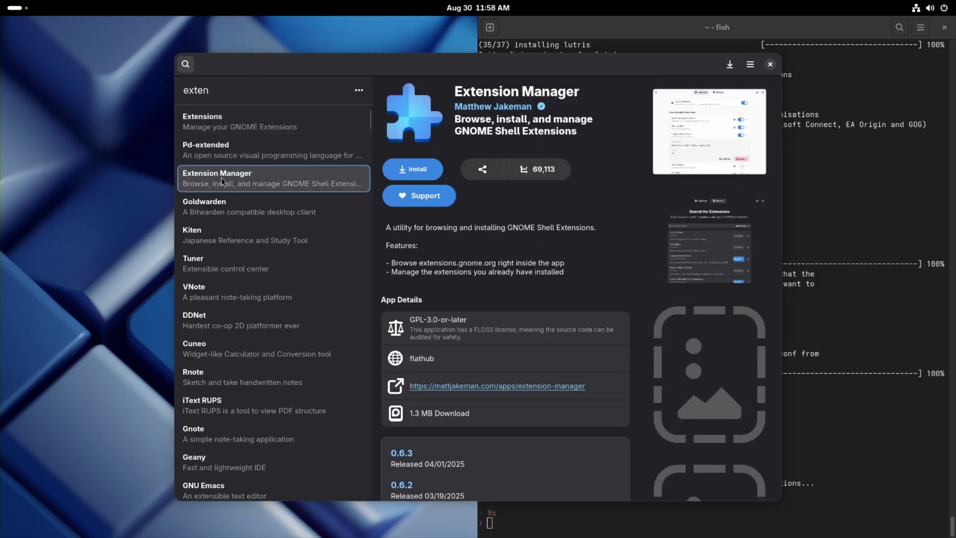
{"action": "left_click", "coordinate": [411, 170]}
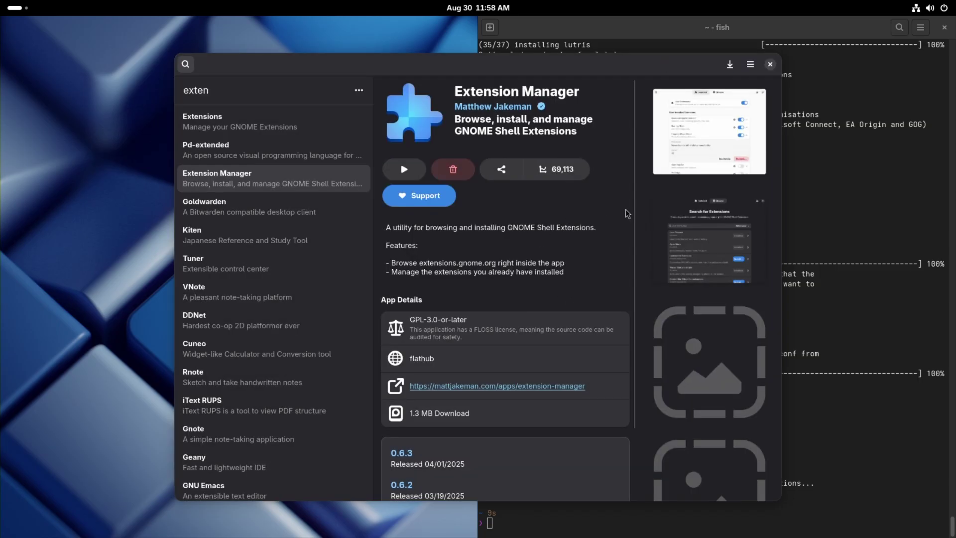
- Search 'no ov' and install the No overview at start-up extension
{"action": "key", "text": "ctrl+f"}
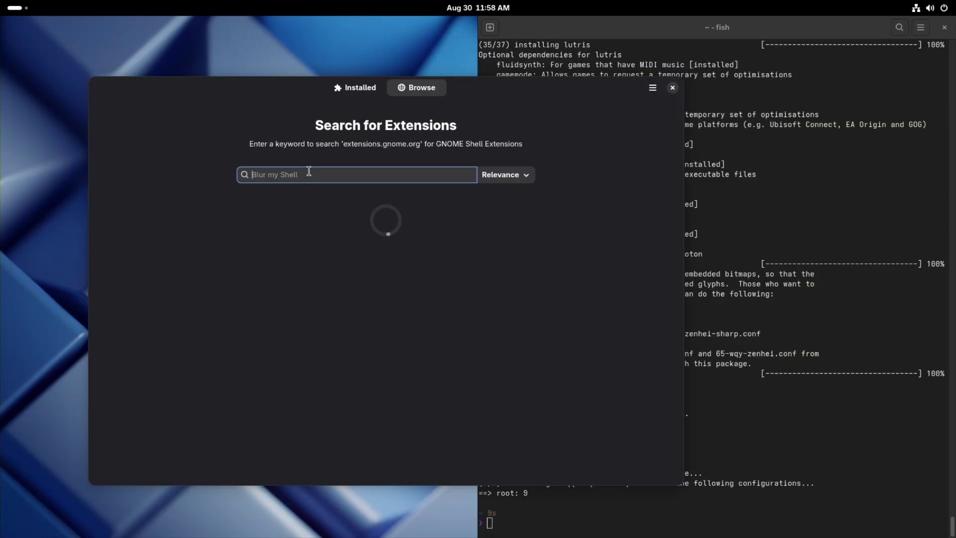
{"action": "type", "text": "no over"}
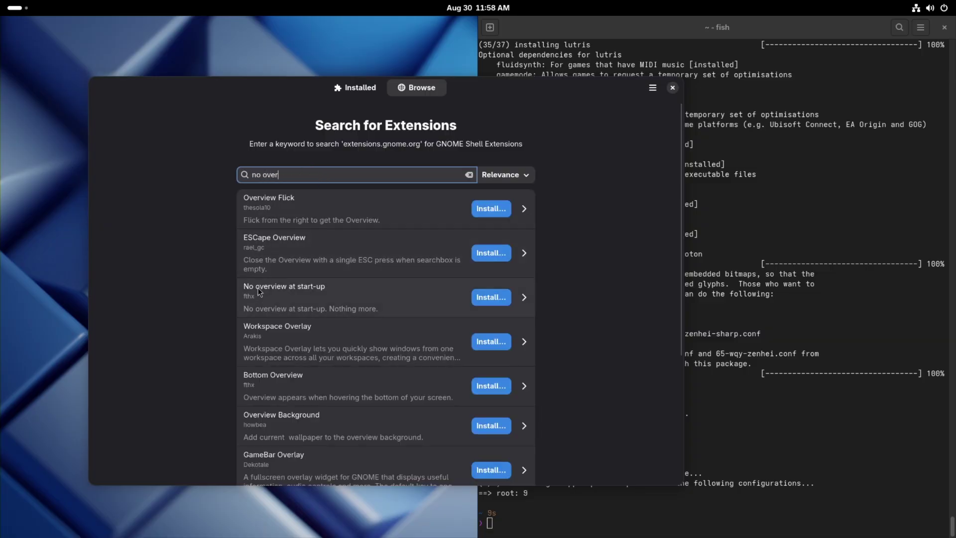
{"action": "left_click", "coordinate": [491, 298]}
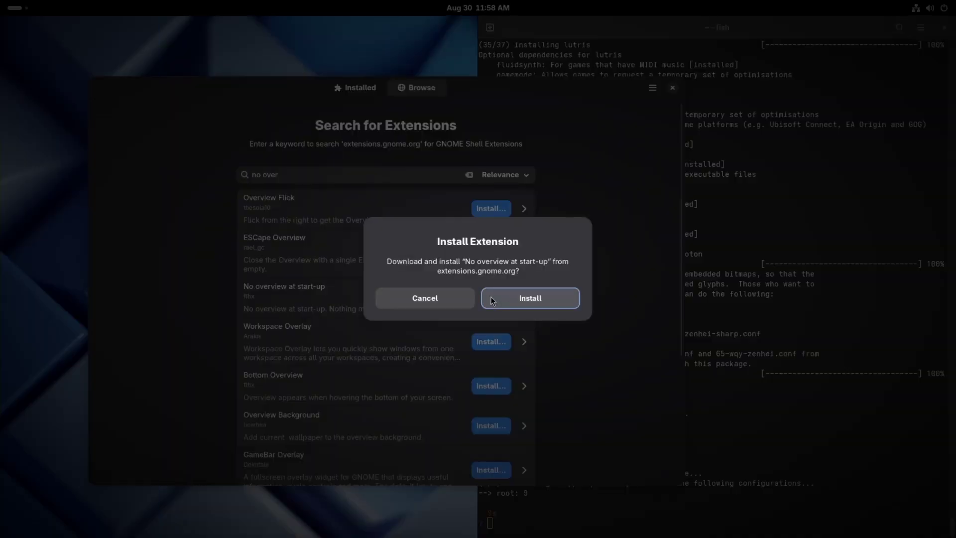
{"action": "left_click", "coordinate": [518, 300]}
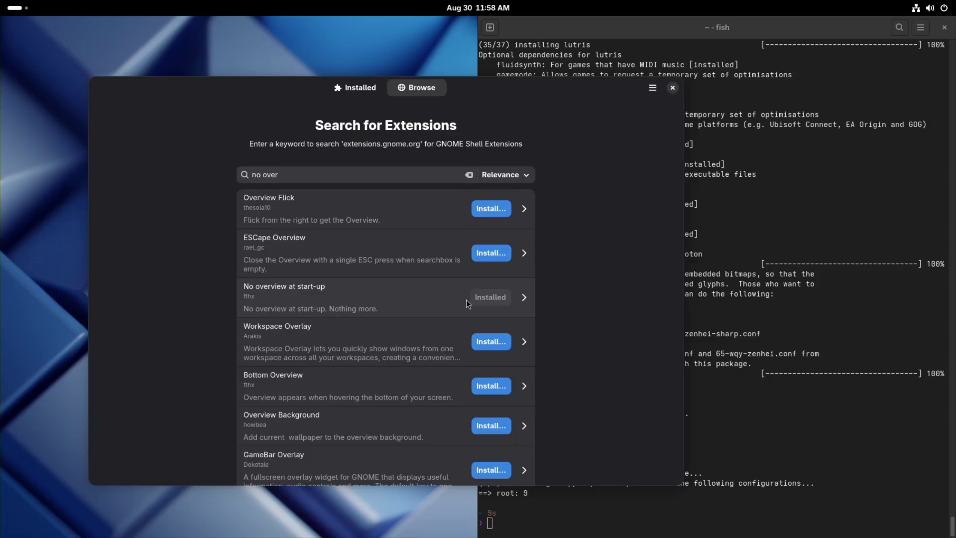
{"action": "key", "text": "super"}
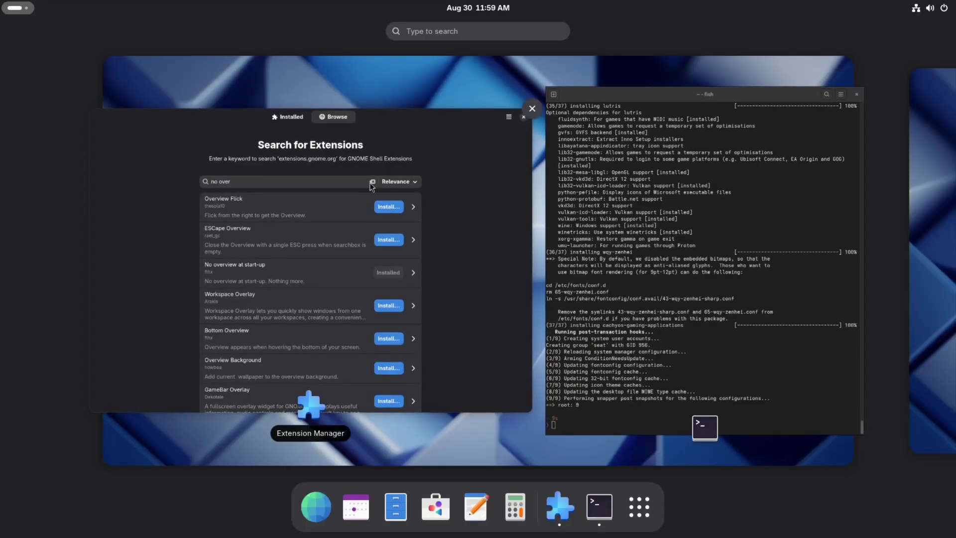
{"action": "left_click", "coordinate": [348, 262]}
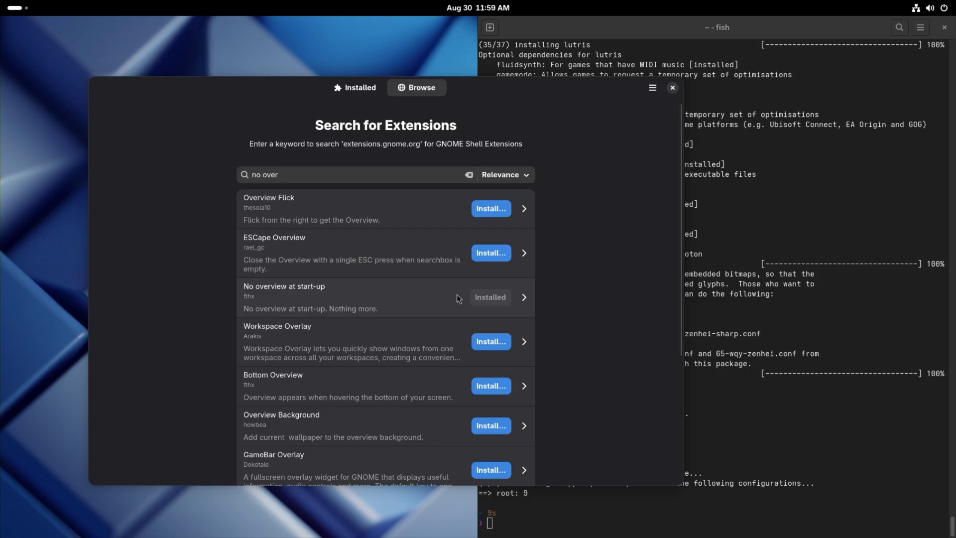
- Search 'logo men' and install the Logo Menu extension
{"action": "key", "text": "ctrl+f"}
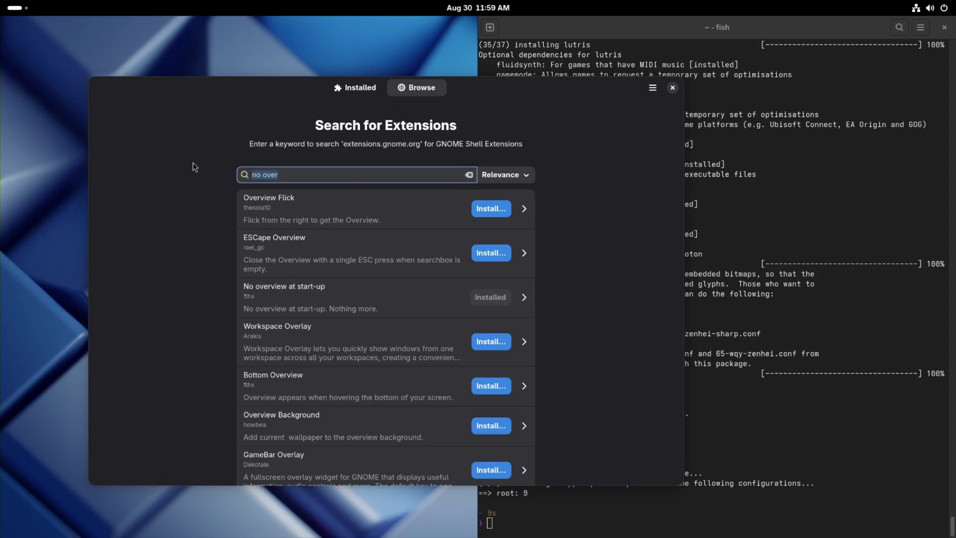
{"action": "type", "text": "logo men"}
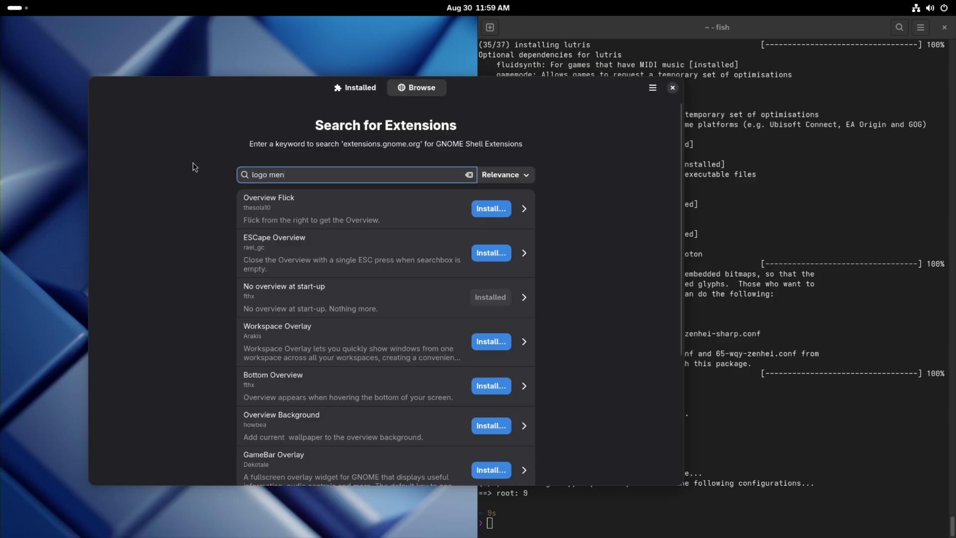
{"action": "left_click", "coordinate": [486, 213]}
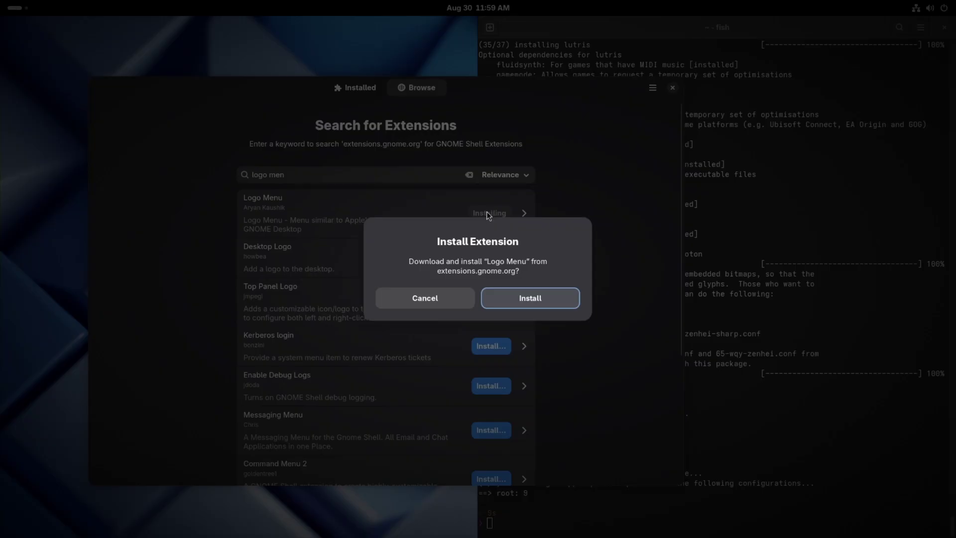
{"action": "left_click", "coordinate": [543, 295]}
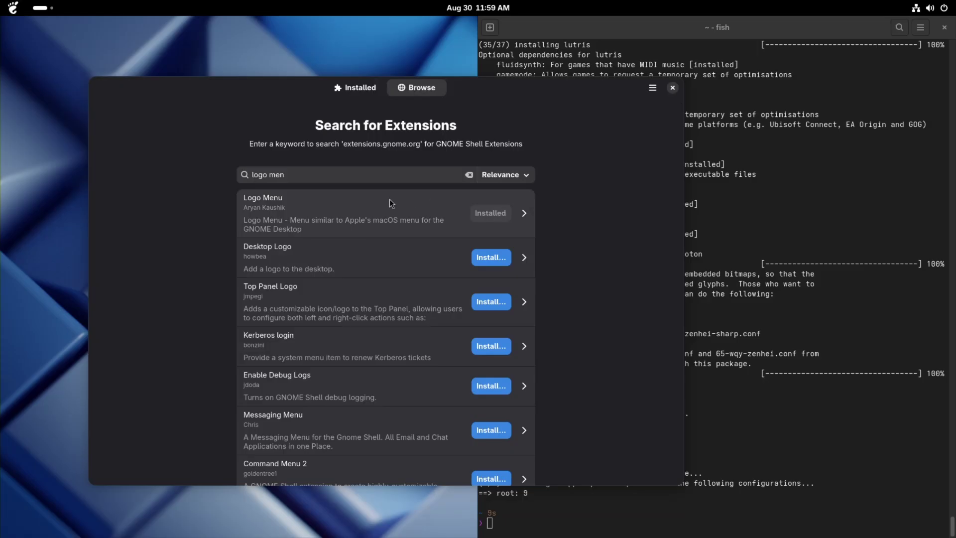
- Test the new top-left logo menu, opening the app grid from it
{"action": "left_click", "coordinate": [20, 7]}
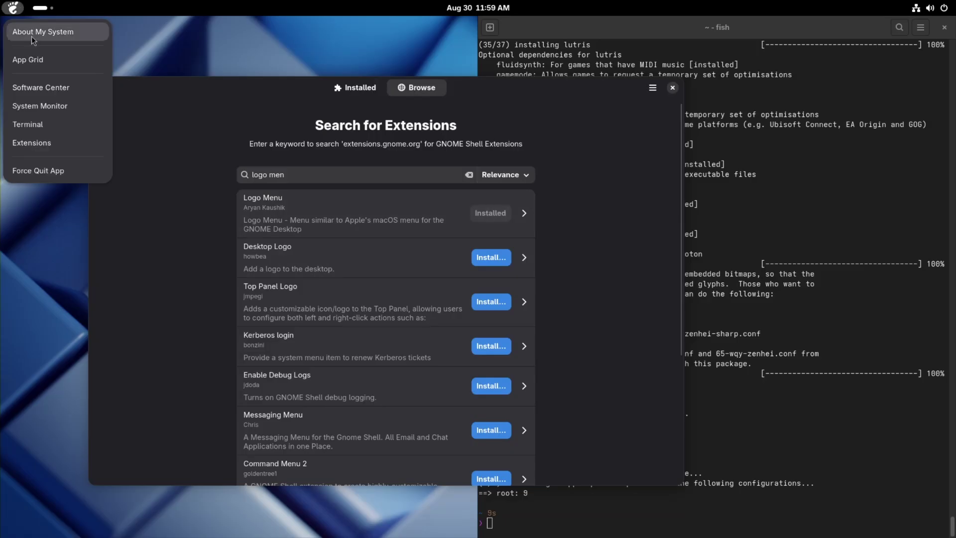
{"action": "left_click", "coordinate": [32, 60]}
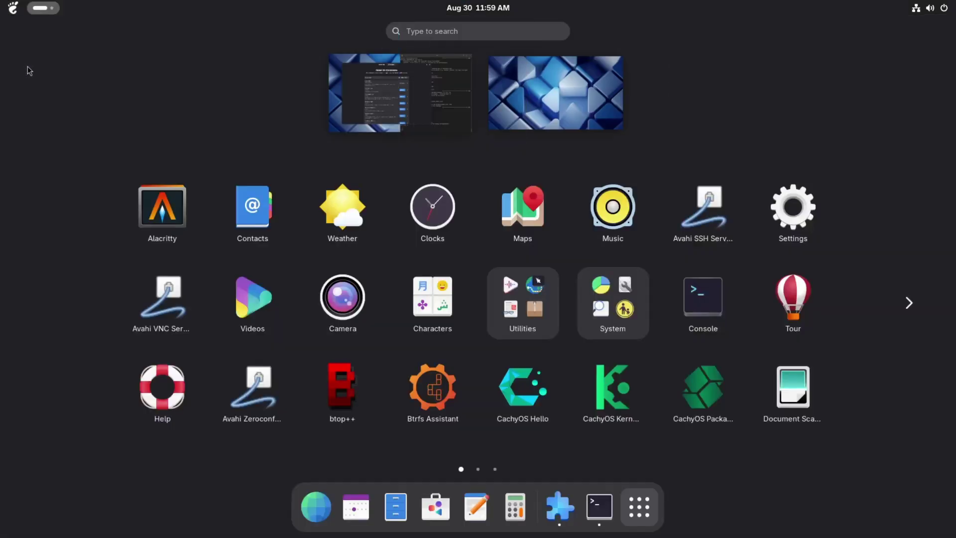
{"action": "left_click", "coordinate": [11, 8]}
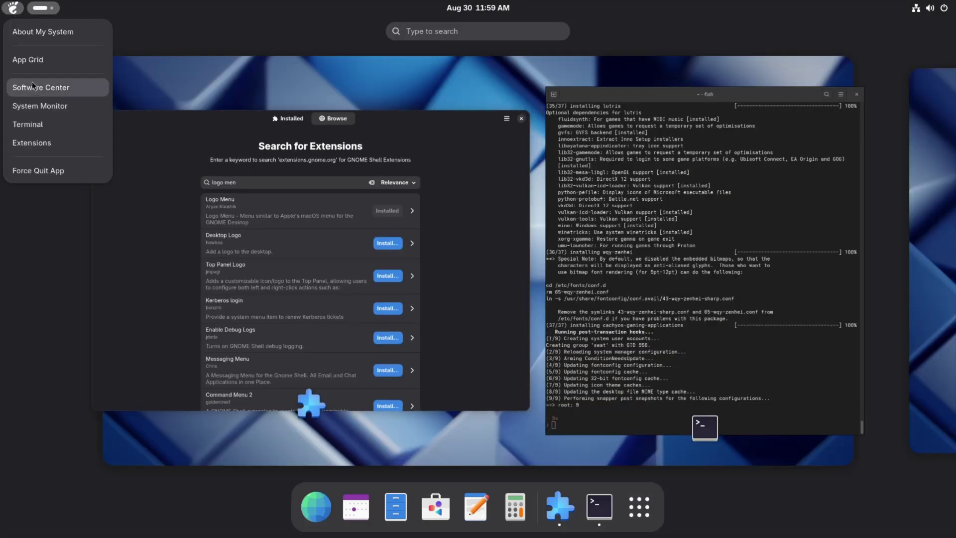
{"action": "left_click", "coordinate": [160, 137]}
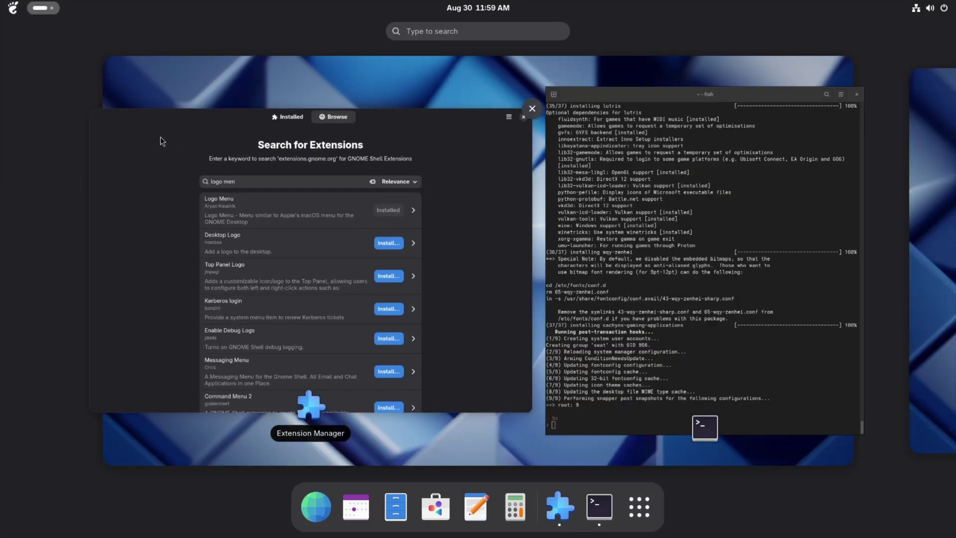
{"action": "left_click", "coordinate": [158, 208]}
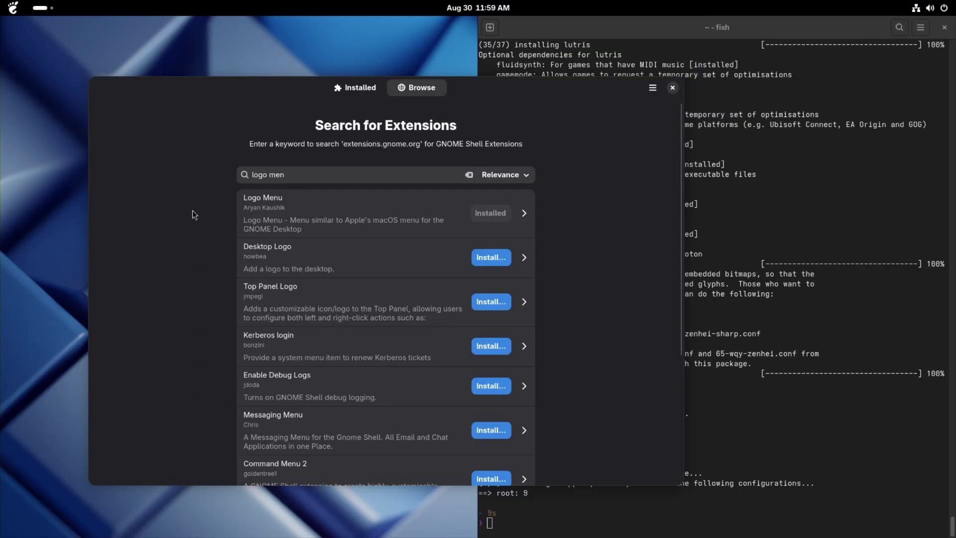
- Close Extension Manager and launch Files from the dock
{"action": "left_click", "coordinate": [672, 88]}
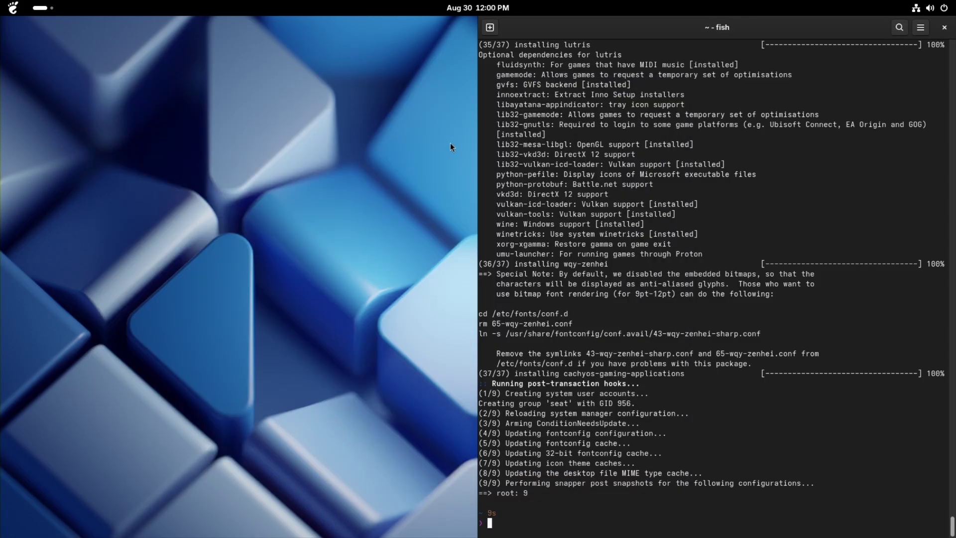
{"action": "key", "text": "super"}
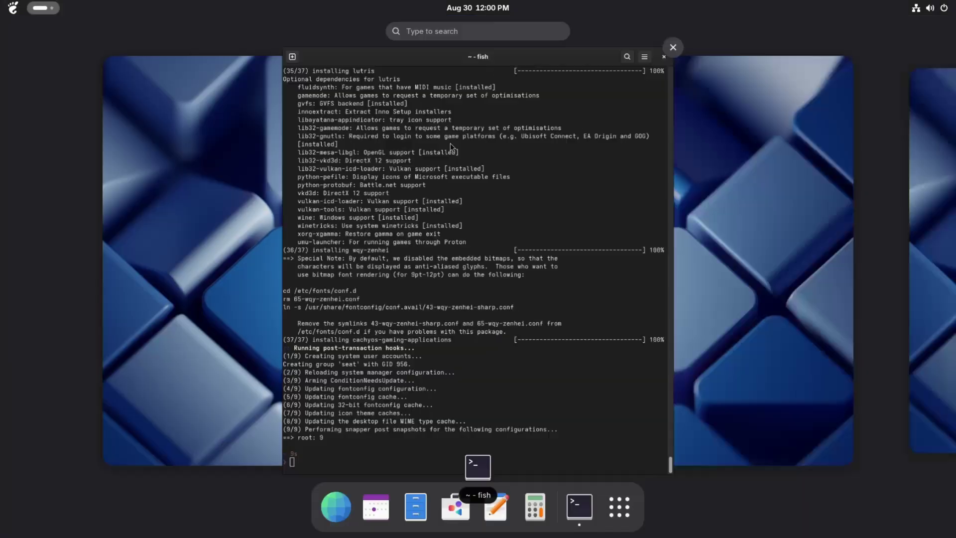
{"action": "left_click", "coordinate": [416, 505]}
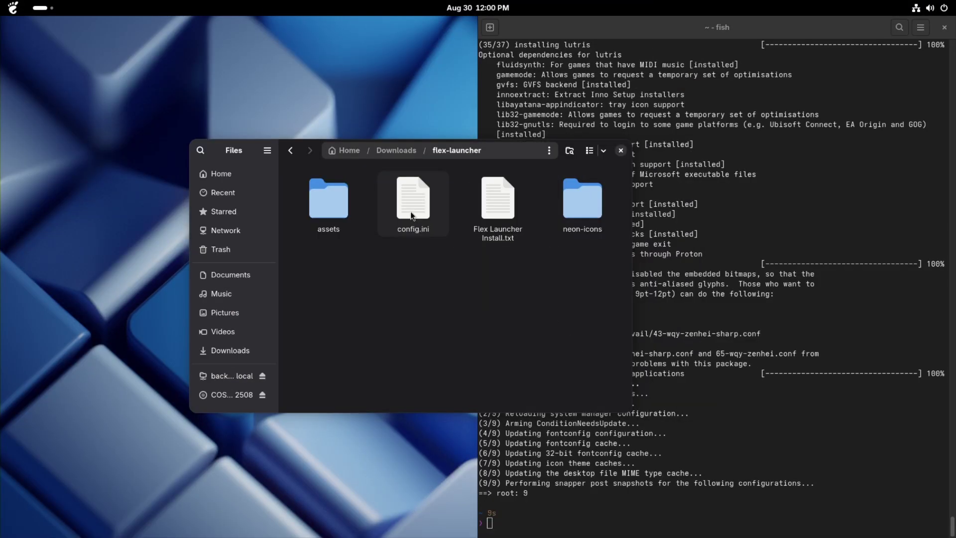
- Browse the flex-launcher assets/icons and neon-icons folders
{"action": "left_click", "coordinate": [412, 215]}
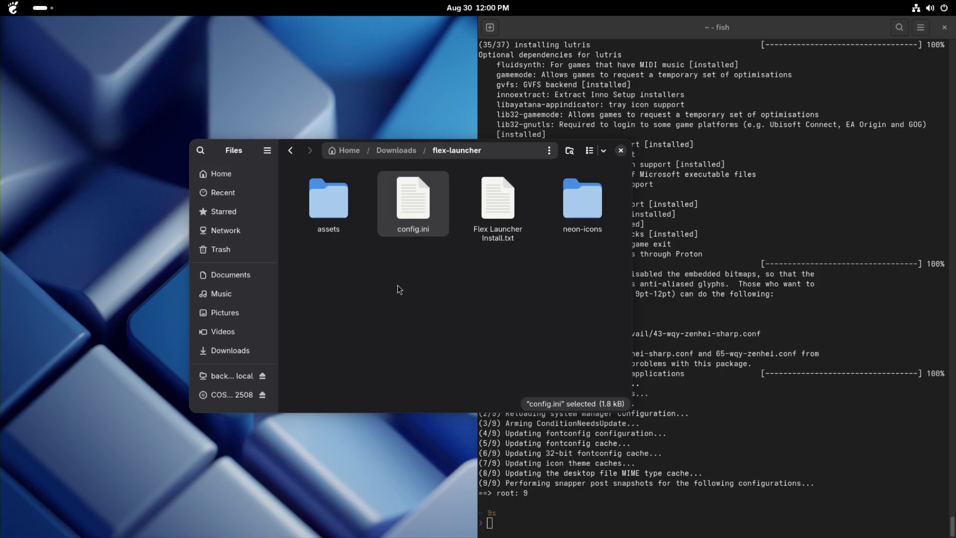
{"action": "double_click", "coordinate": [325, 203]}
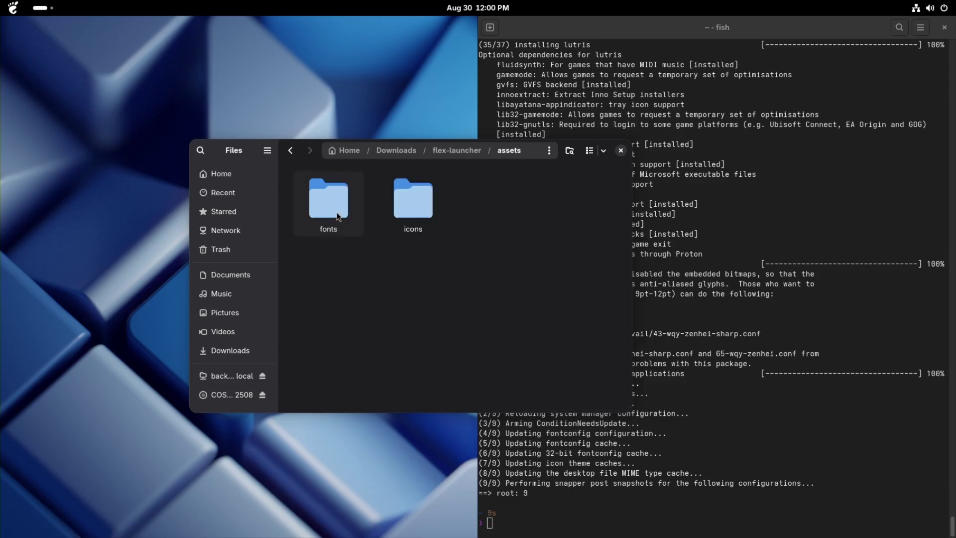
{"action": "double_click", "coordinate": [422, 216]}
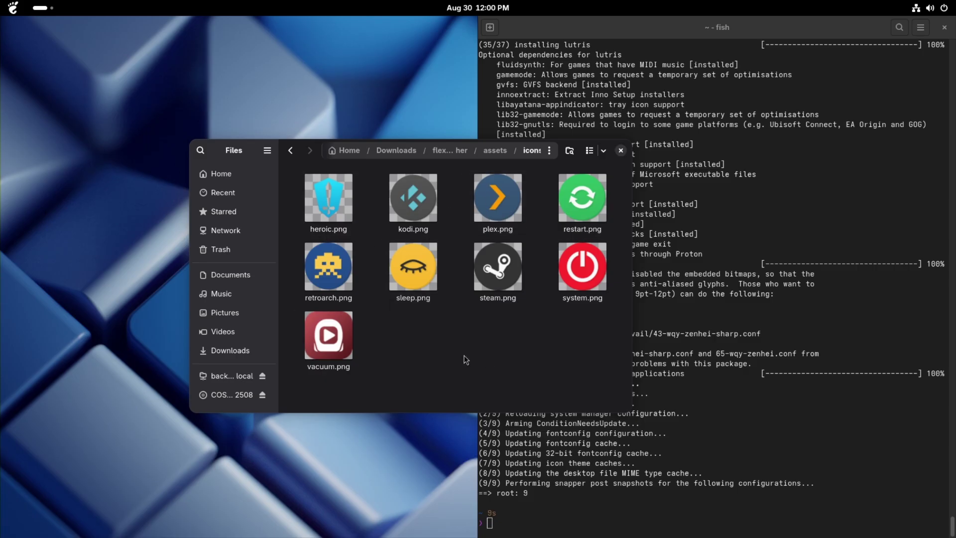
{"action": "key", "text": "alt+Left"}
{"action": "key", "text": "alt+Left"}
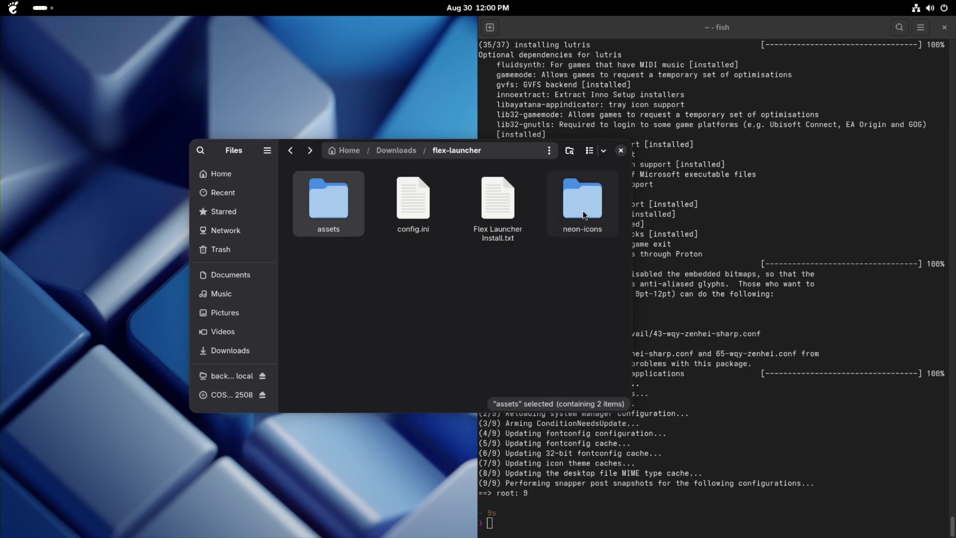
{"action": "double_click", "coordinate": [582, 210]}
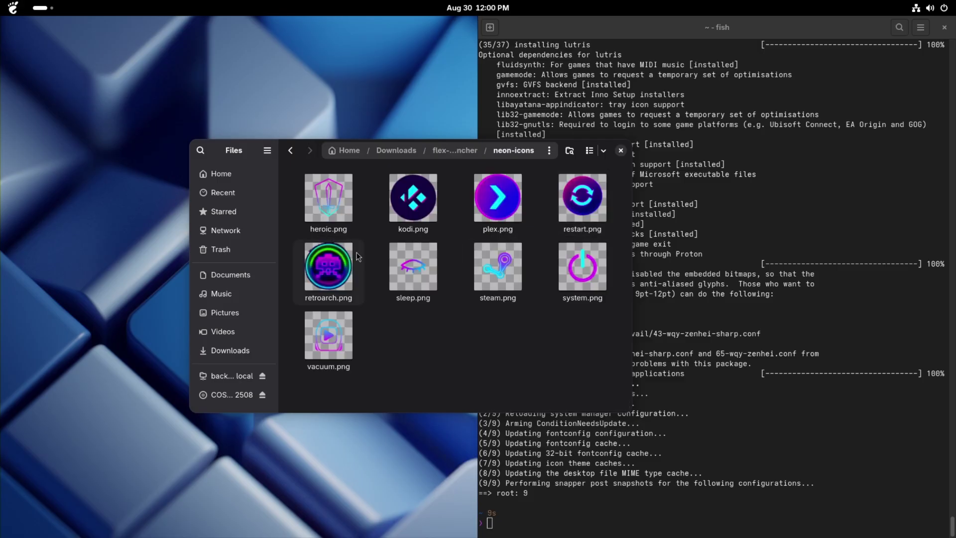
{"action": "key", "text": "alt+Left"}
- Copy the sudo pacman dependency line into Console and install it, confirming with y
{"action": "key", "text": "ctrl+w"}
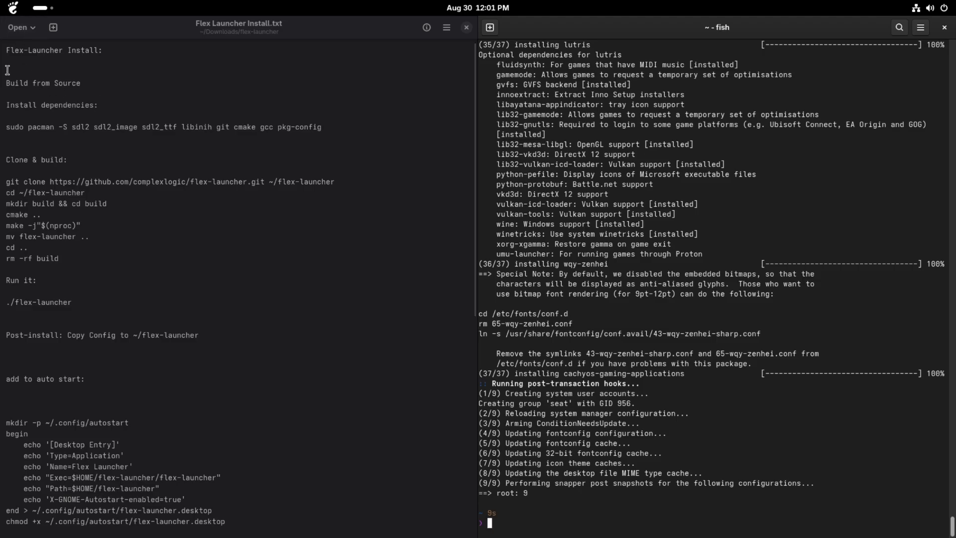
{"action": "left_click_drag", "start_coordinate": [6, 127], "coordinate": [319, 126]}
{"action": "right_click", "coordinate": [238, 133]}
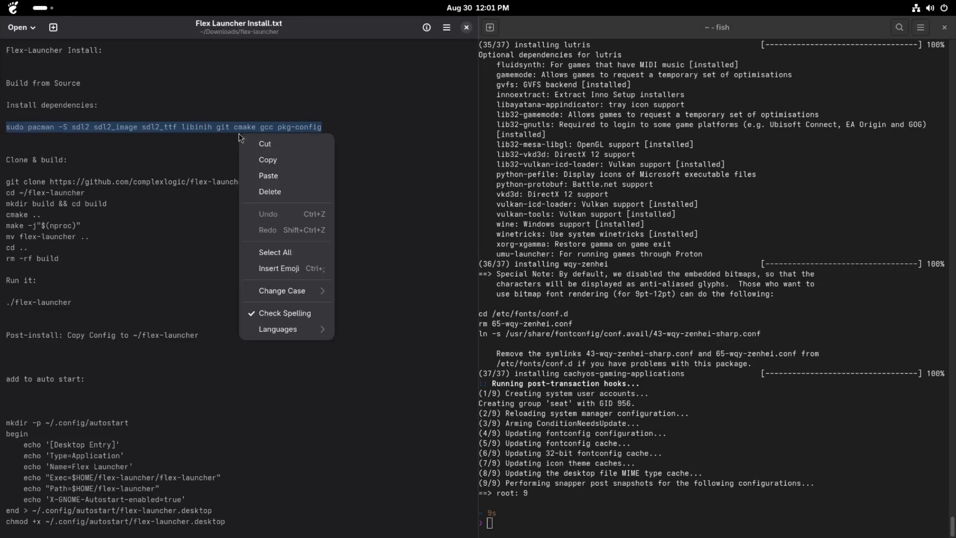
{"action": "left_click", "coordinate": [262, 158]}
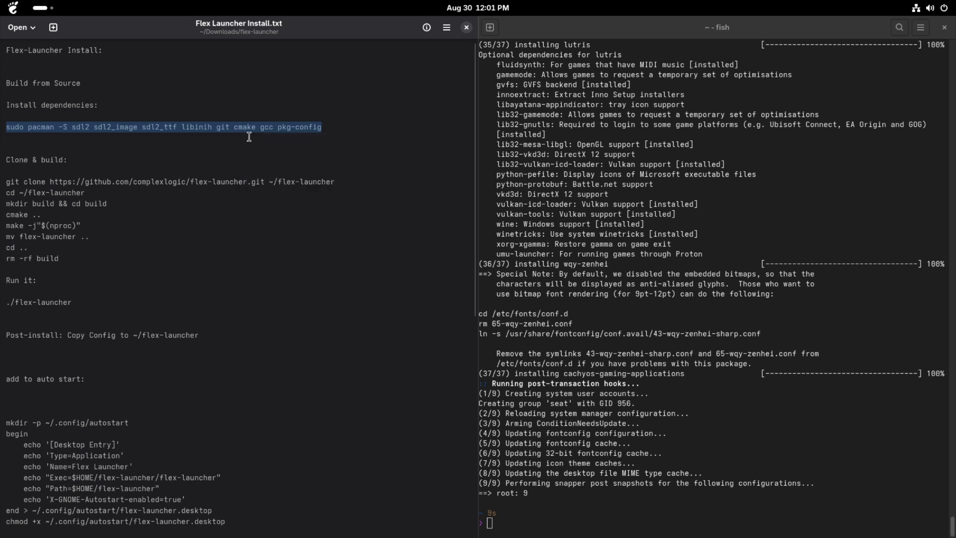
{"action": "left_click", "coordinate": [708, 387]}
{"action": "right_click", "coordinate": [709, 387]}
{"action": "left_click", "coordinate": [749, 418]}
{"action": "key", "text": "Return"}
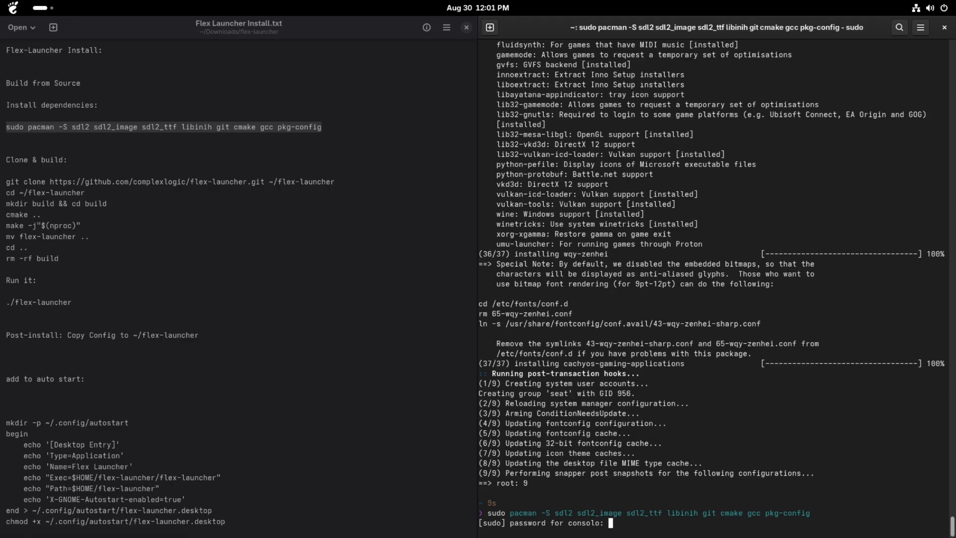
{"action": "key", "text": "Return"}
{"action": "type", "text": "y"}
{"action": "key", "text": "Return"}
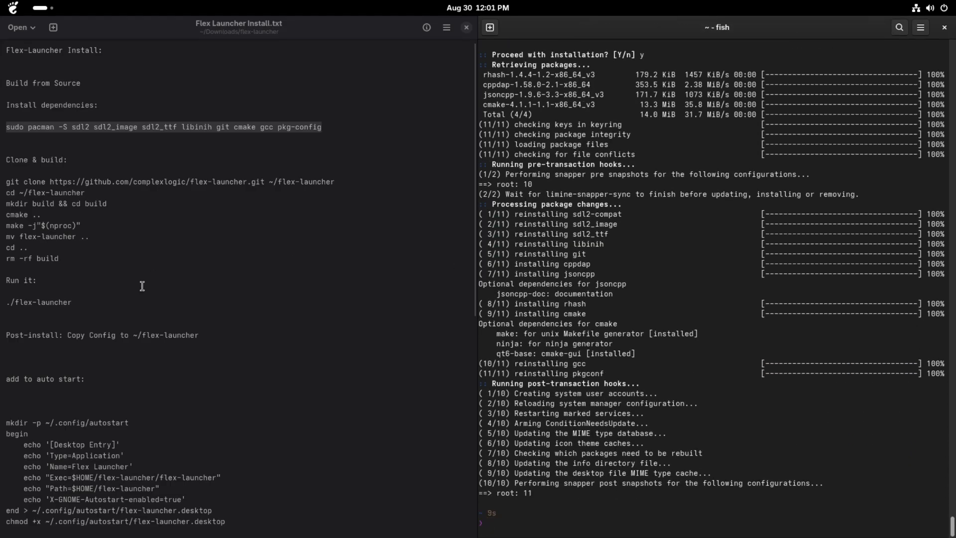
- Paste and run the git clone and build commands in Console
{"action": "mouse_move", "coordinate": [6, 181]}
{"action": "left_mouse_down"}
{"action": "mouse_move", "coordinate": [69, 238]}
{"action": "mouse_move", "coordinate": [78, 262]}
{"action": "left_mouse_up"}
{"action": "right_click", "coordinate": [34, 247]}
{"action": "left_click", "coordinate": [59, 272]}
{"action": "right_click", "coordinate": [646, 340]}
{"action": "left_click", "coordinate": [670, 374]}
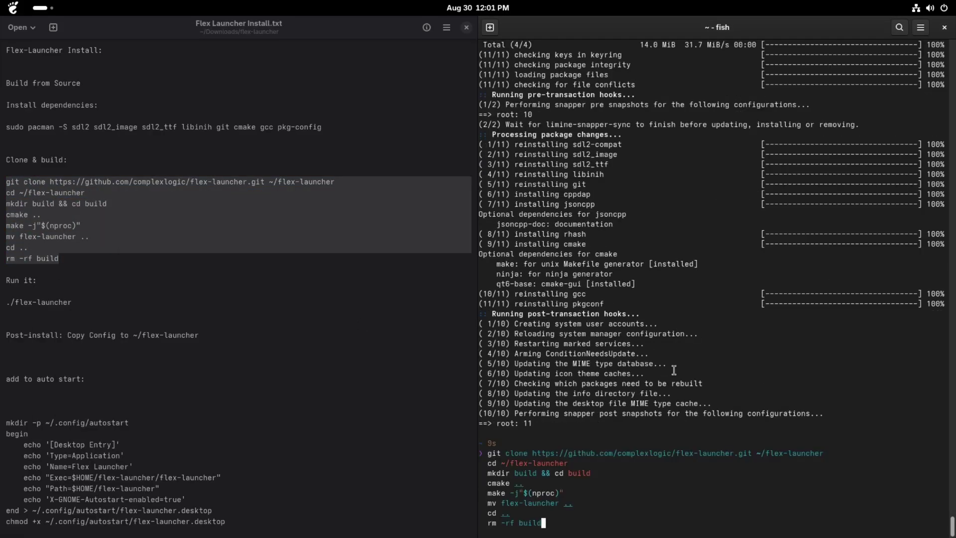
{"action": "key", "text": "Return"}
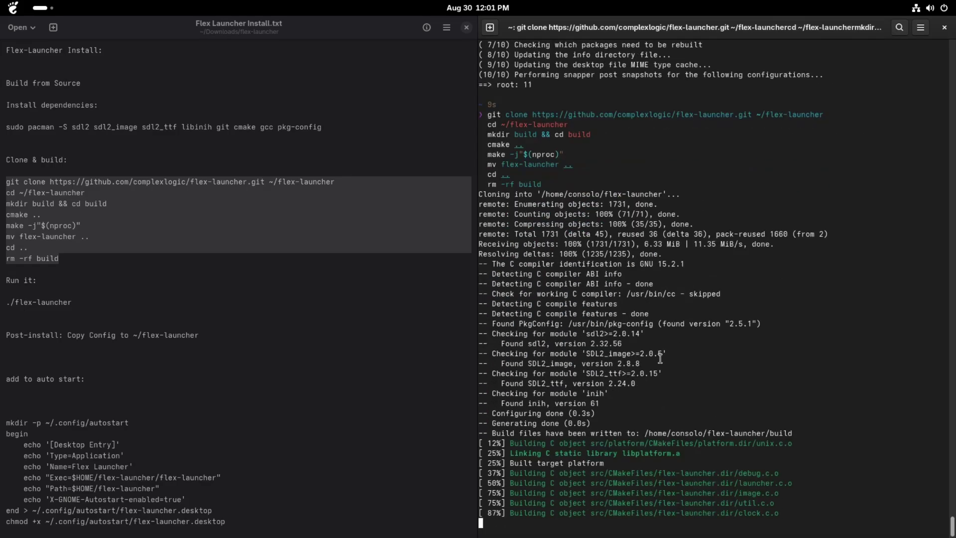
- Copy the assets folder and config.ini from Downloads
{"action": "key", "text": "super"}
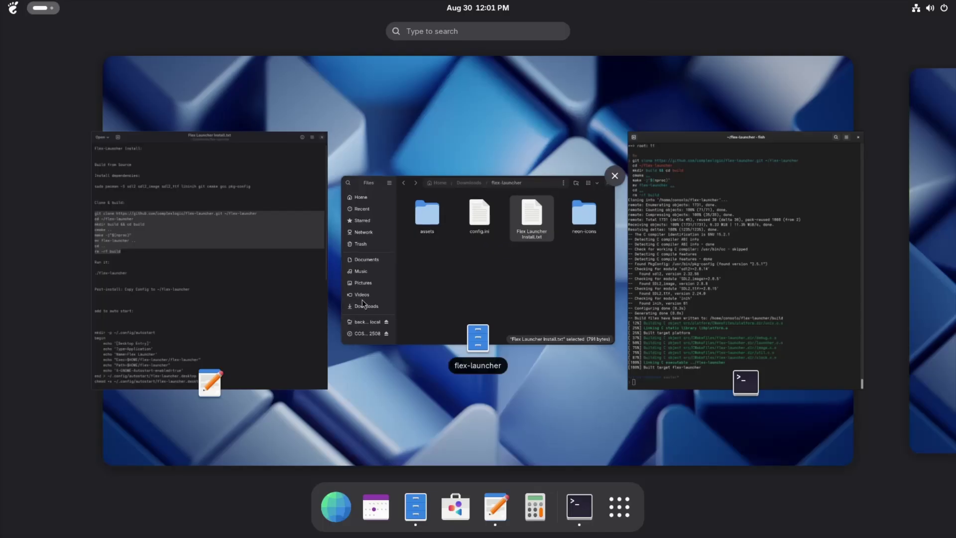
{"action": "left_click", "coordinate": [451, 291]}
{"action": "left_click", "coordinate": [454, 294]}
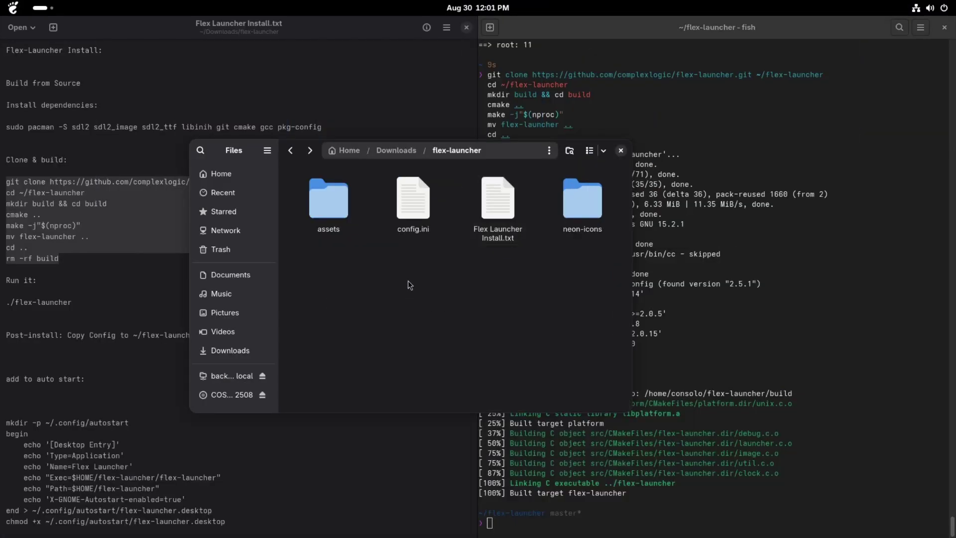
{"action": "left_click", "coordinate": [408, 216]}
{"action": "left_click", "coordinate": [344, 214], "text": "ctrl"}
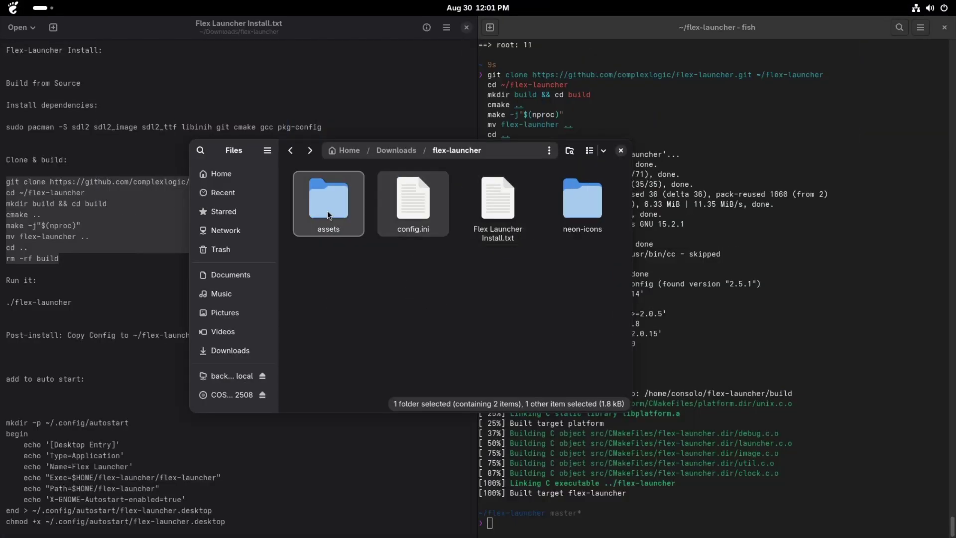
{"action": "right_click", "coordinate": [345, 218]}
{"action": "left_click", "coordinate": [359, 298]}
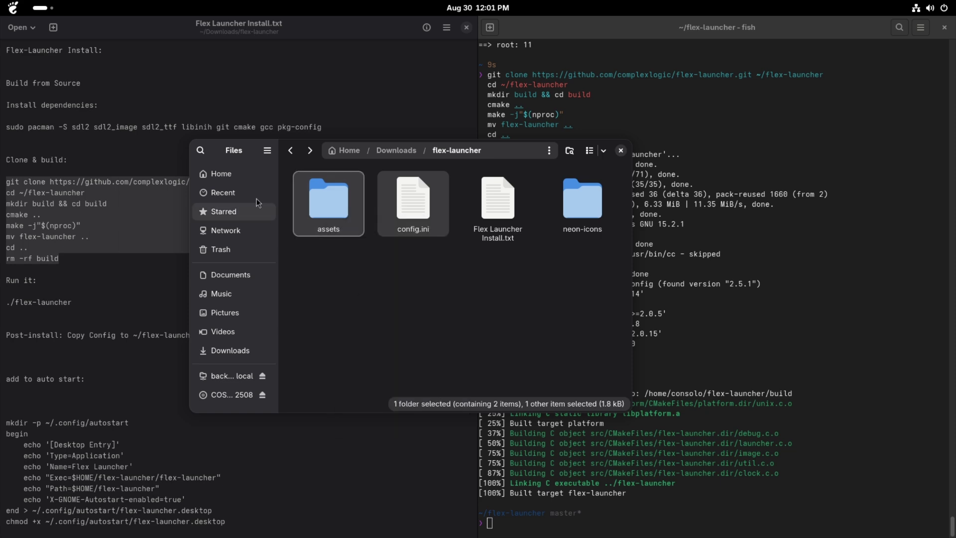
- Paste them into Home/flex-launcher, merging folders and replacing all existing files
{"action": "left_click", "coordinate": [219, 177]}
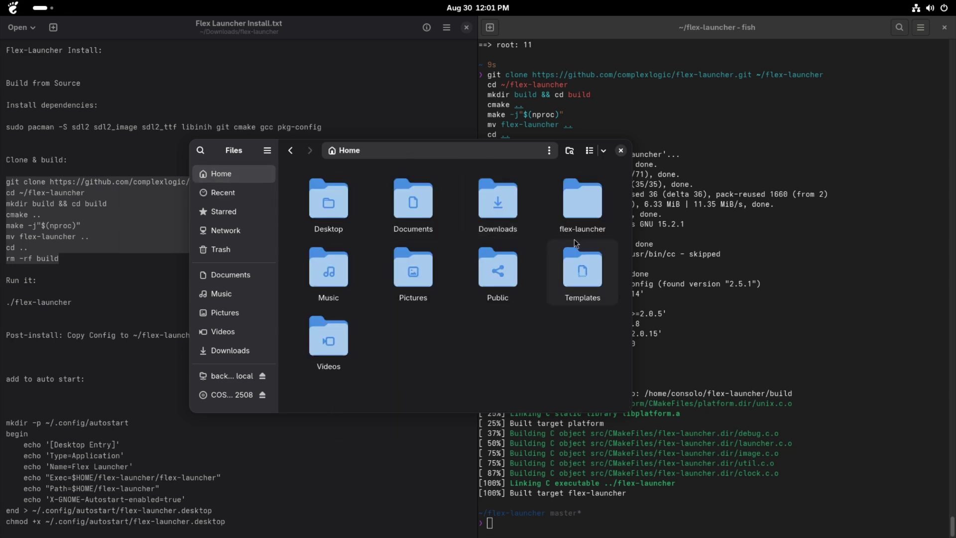
{"action": "double_click", "coordinate": [589, 207]}
{"action": "right_click", "coordinate": [486, 346]}
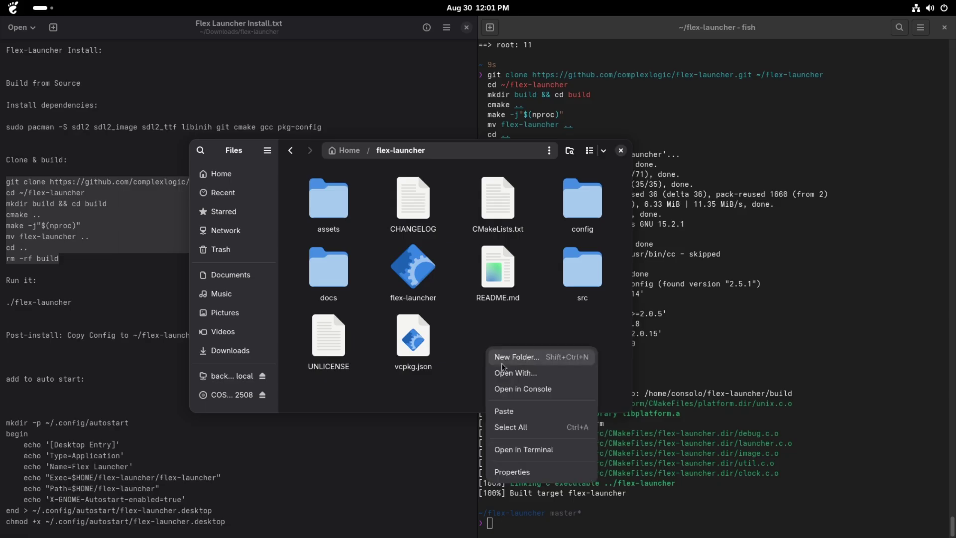
{"action": "left_click", "coordinate": [514, 415]}
{"action": "left_click", "coordinate": [363, 389]}
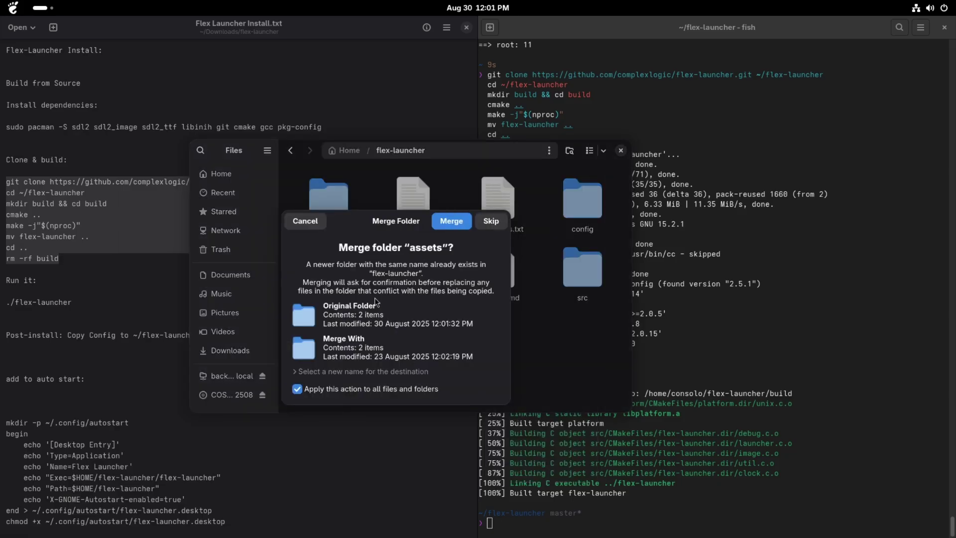
{"action": "left_click", "coordinate": [452, 222]}
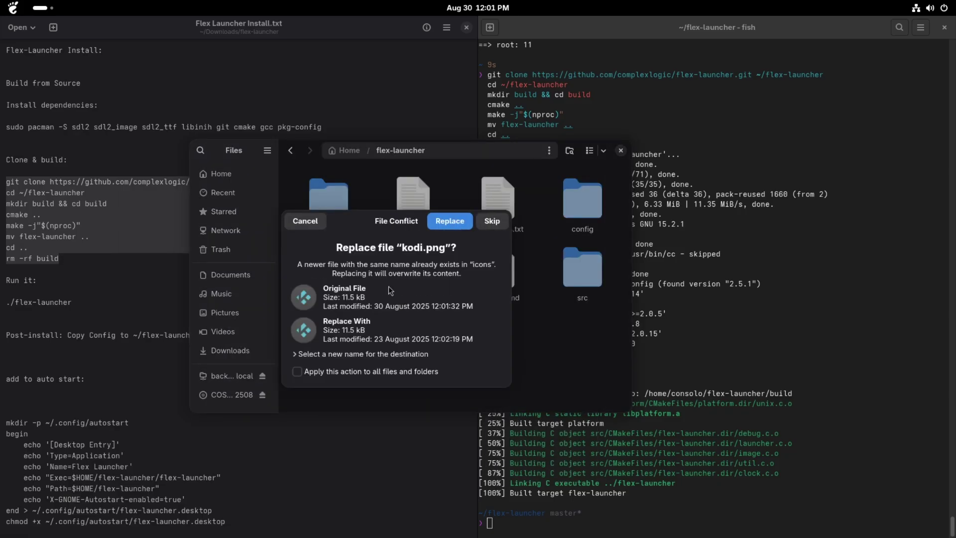
{"action": "left_click", "coordinate": [332, 374]}
{"action": "left_click", "coordinate": [449, 221]}
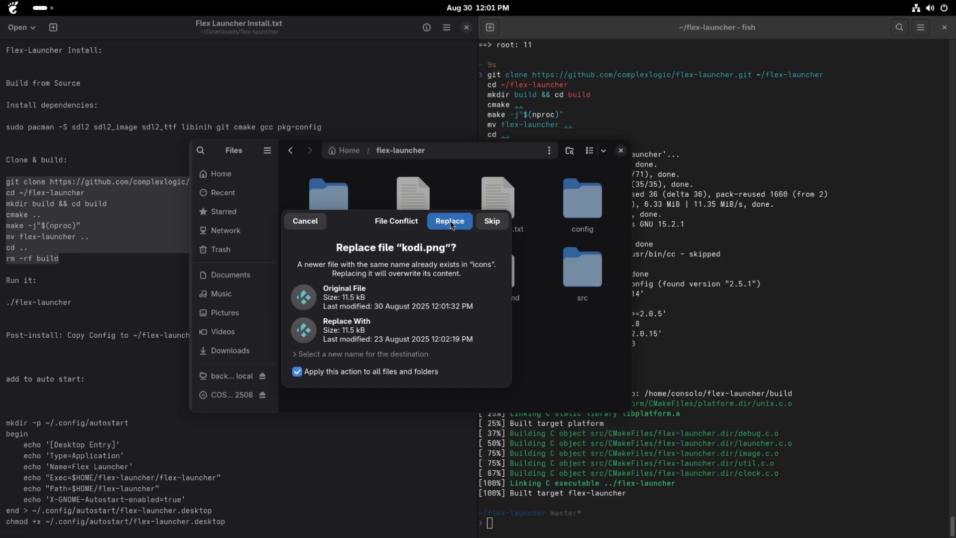
- Copy the ./flex-launcher run command from the install notes for the terminal
{"action": "left_click", "coordinate": [83, 290]}
{"action": "left_click_drag", "start_coordinate": [4, 304], "coordinate": [71, 302]}
{"action": "right_click", "coordinate": [49, 303]}
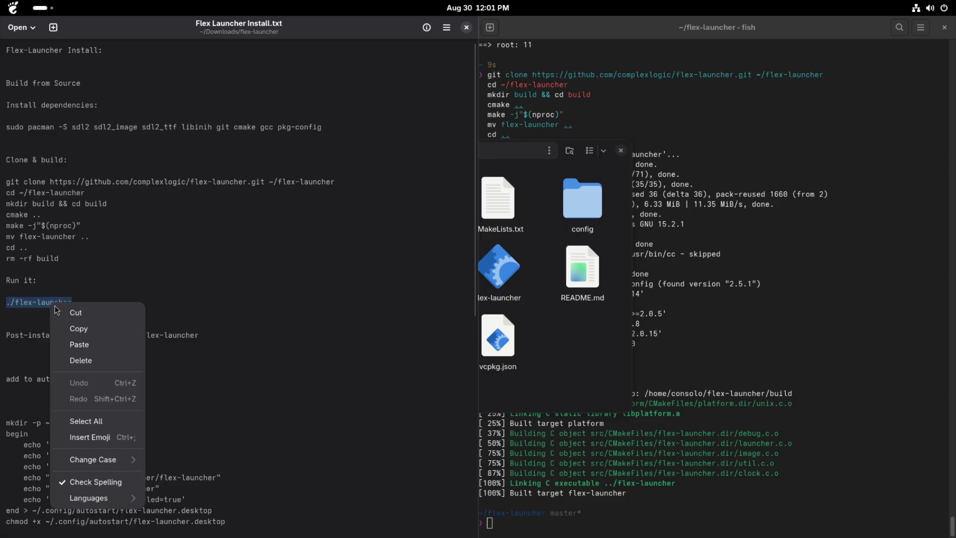
{"action": "left_click", "coordinate": [75, 329]}
{"action": "left_click", "coordinate": [665, 382]}
{"action": "right_click", "coordinate": [693, 364]}
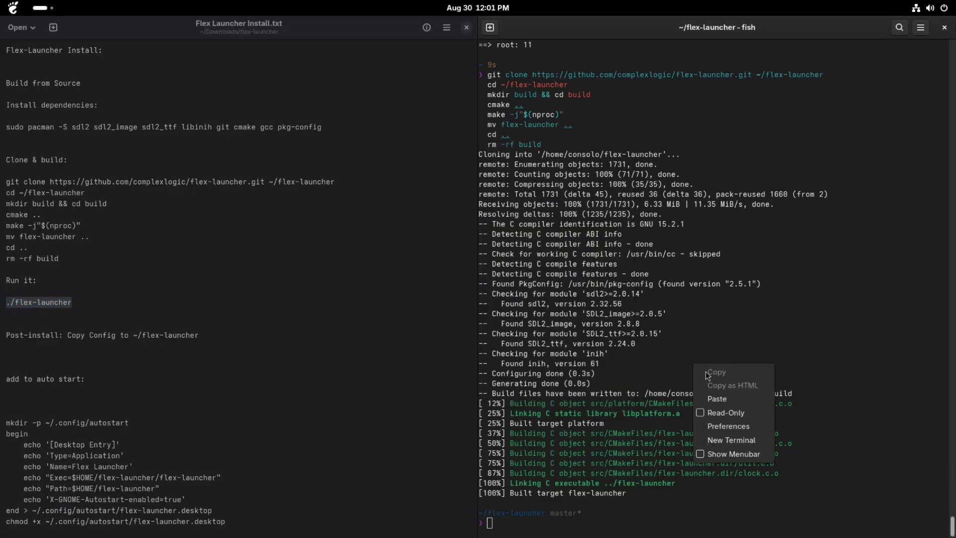
- Run ./flex-launcher, move between the Kodi and System tiles, then quit with Escape
{"action": "left_click", "coordinate": [724, 393]}
{"action": "key", "text": "Return"}
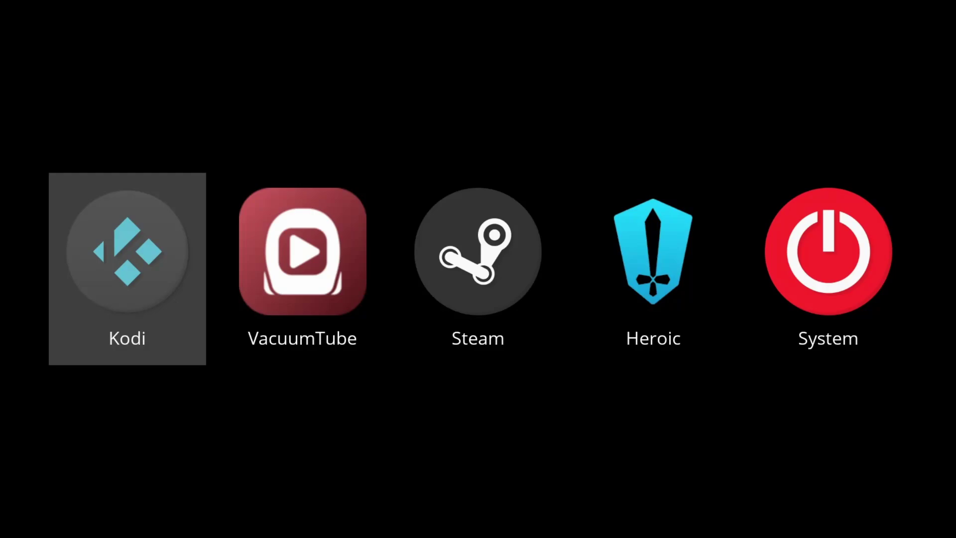
{"action": "key", "text": "Right"}
{"action": "key", "text": "Right"}
{"action": "key", "text": "Right"}
{"action": "key", "text": "Right"}
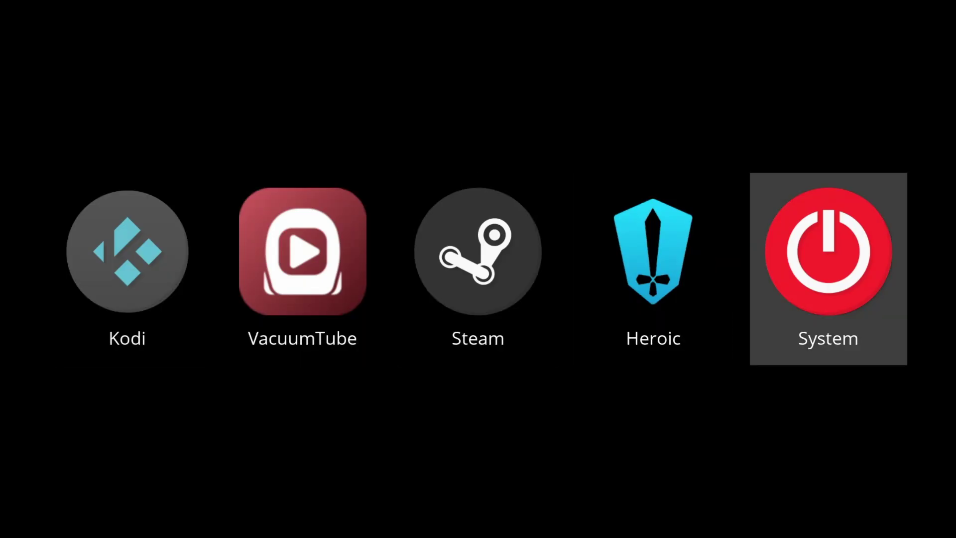
{"action": "key", "text": "Left"}
{"action": "key", "text": "Left"}
{"action": "key", "text": "Left"}
{"action": "key", "text": "Left"}
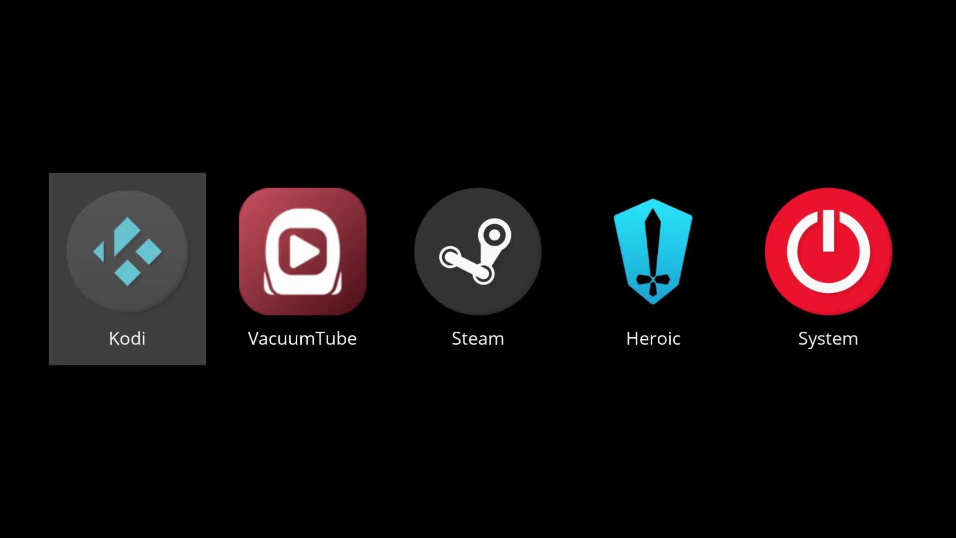
{"action": "key", "text": "Escape"}
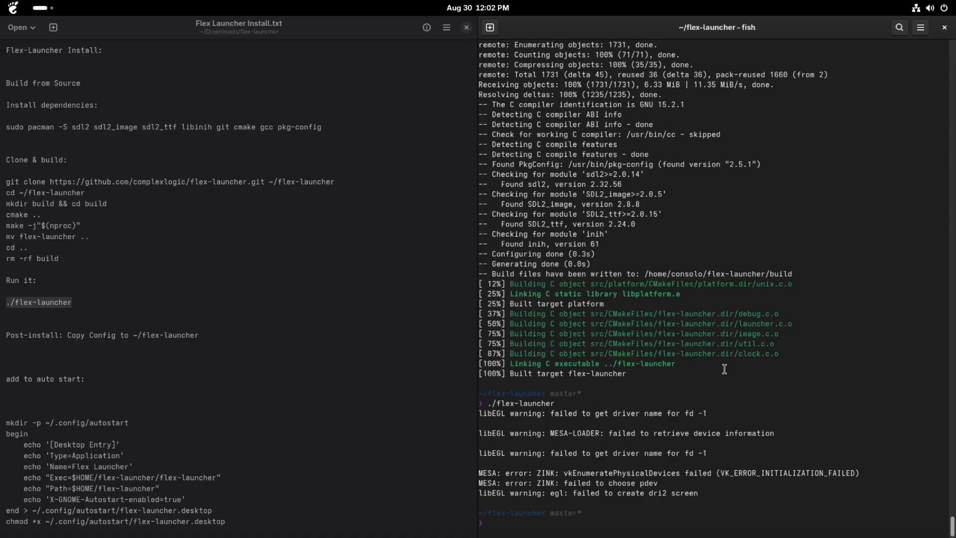
- Copy the mkdir-to-chmod autostart commands from the notes and run them in Console
{"action": "left_click", "coordinate": [182, 354]}
{"action": "scroll", "coordinate": [179, 356], "scroll_direction": "down", "scroll_amount": 5}
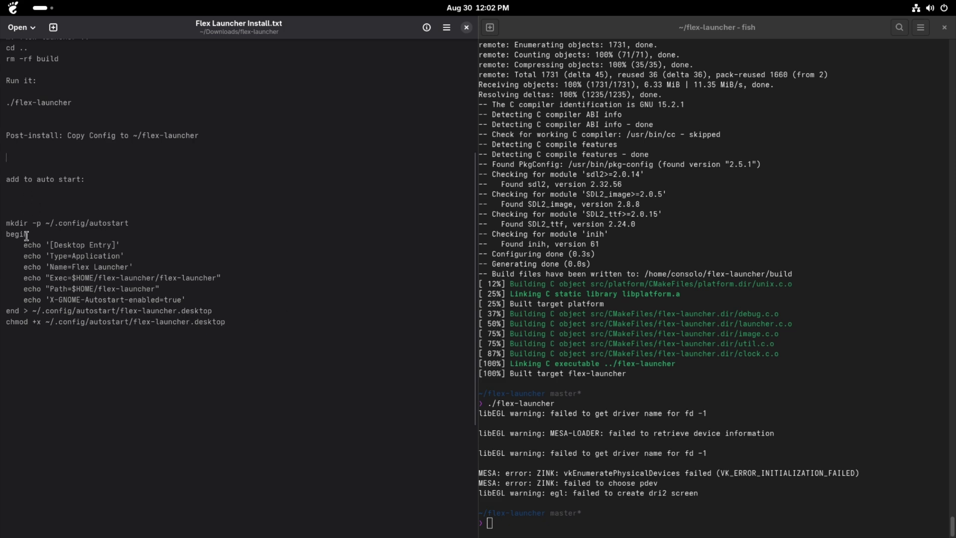
{"action": "left_click_drag", "start_coordinate": [5, 223], "coordinate": [225, 324]}
{"action": "right_click", "coordinate": [225, 324]}
{"action": "left_click", "coordinate": [227, 337]}
{"action": "right_click", "coordinate": [676, 379]}
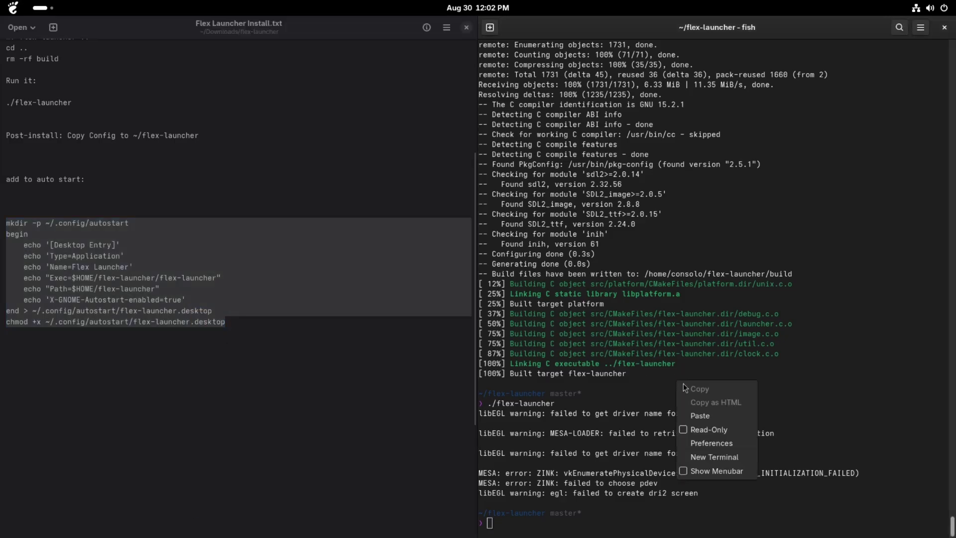
{"action": "left_click", "coordinate": [700, 416]}
{"action": "key", "text": "Return"}
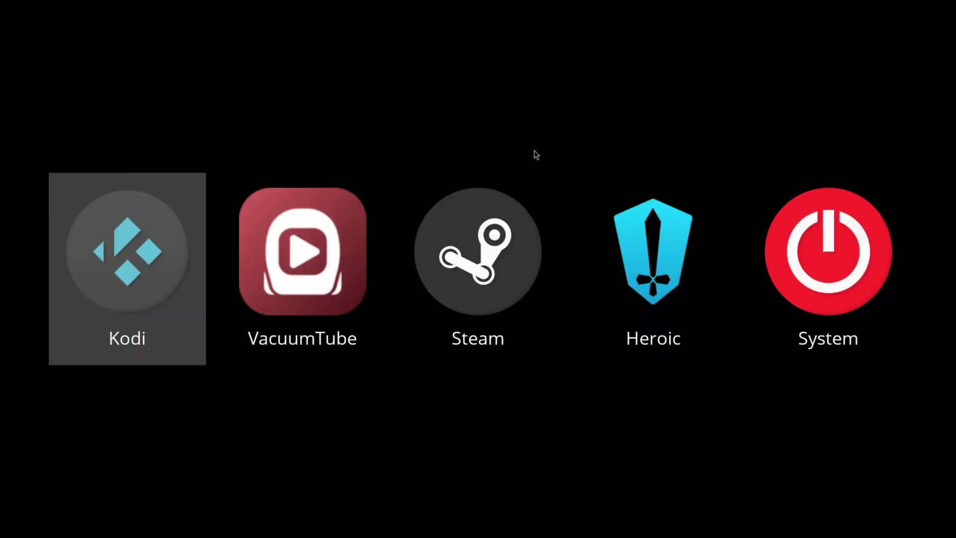
- Step the launcher highlight past Steam and Heroic, return to Kodi, and launch it
{"action": "key", "text": "Right"}
{"action": "key", "text": "Right"}
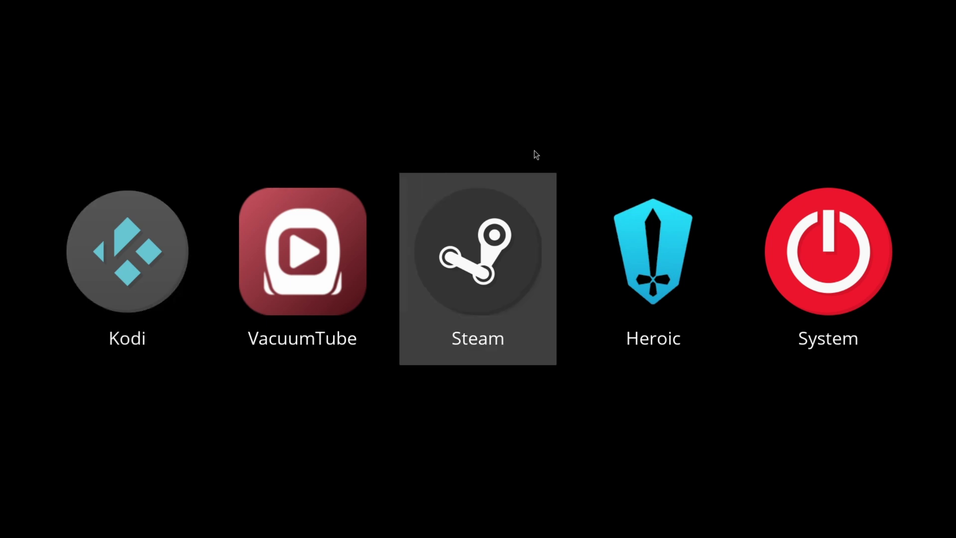
{"action": "key", "text": "Right"}
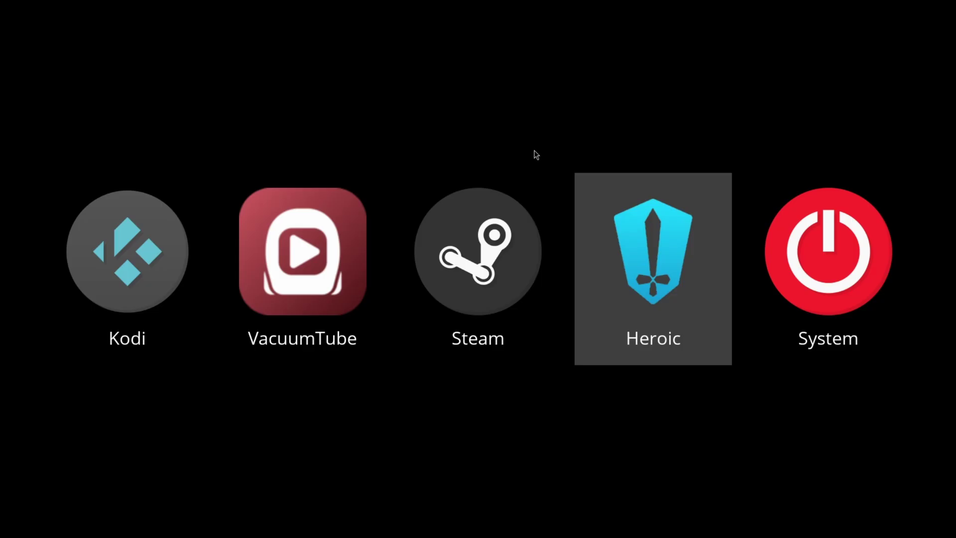
{"action": "key", "text": "Home"}
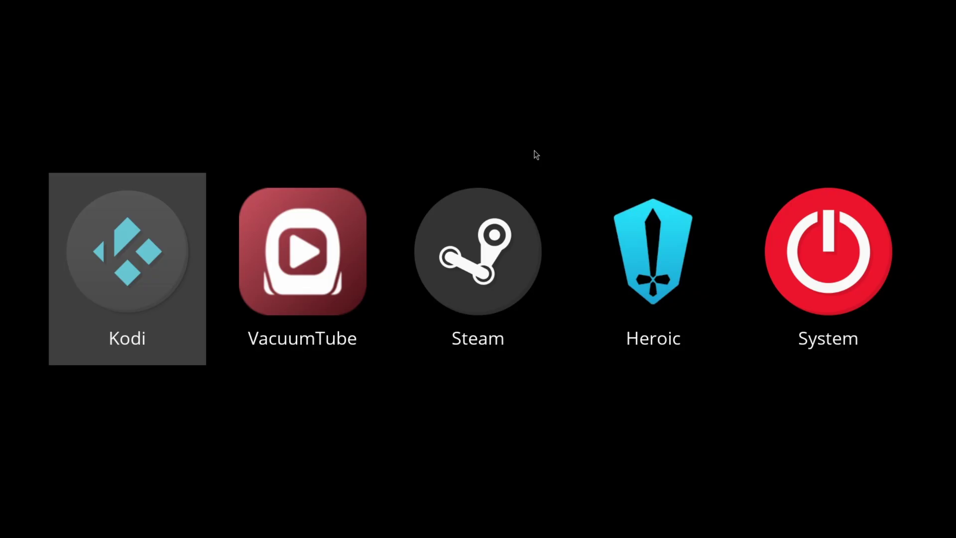
{"action": "key", "text": "Return"}
- Move focus through Kodi's home menu from Movies up along the top bar
{"action": "key", "text": "Right"}
{"action": "key", "text": "Left"}
{"action": "key", "text": "Up"}
{"action": "key", "text": "Right"}
- Open Kodi's power options and highlight Exit instead of Power off system
{"action": "key", "text": "Left"}
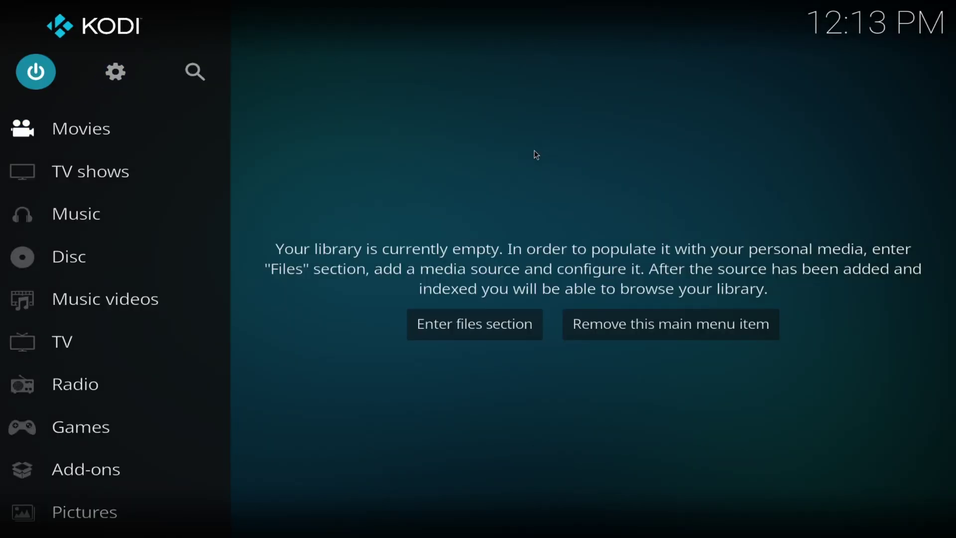
{"action": "key", "text": "Return"}
{"action": "key", "text": "Down"}
{"action": "key", "text": "Up"}
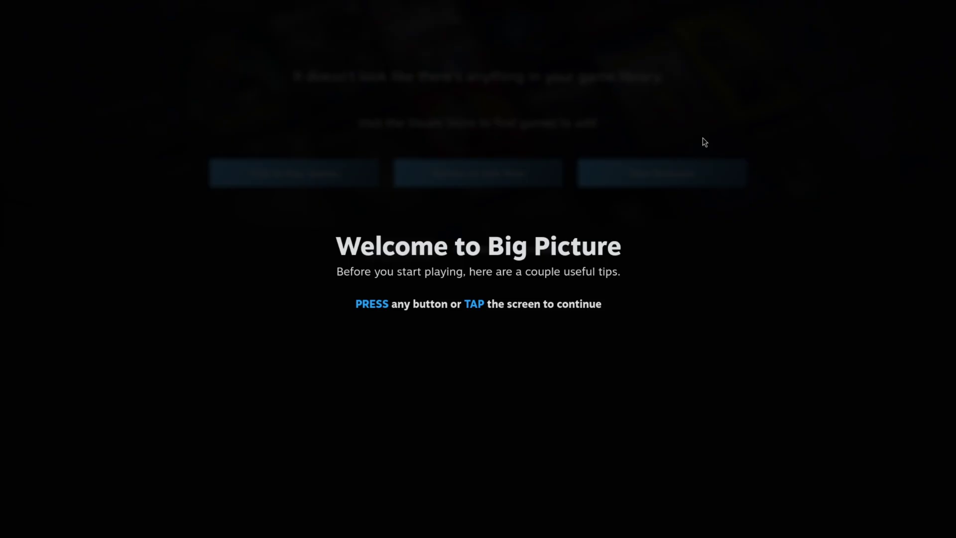
- Skip the Big Picture intro tips and browse the library's NON-STEAM and XBOX CONTROLLER tabs
{"action": "key", "text": "Return"}
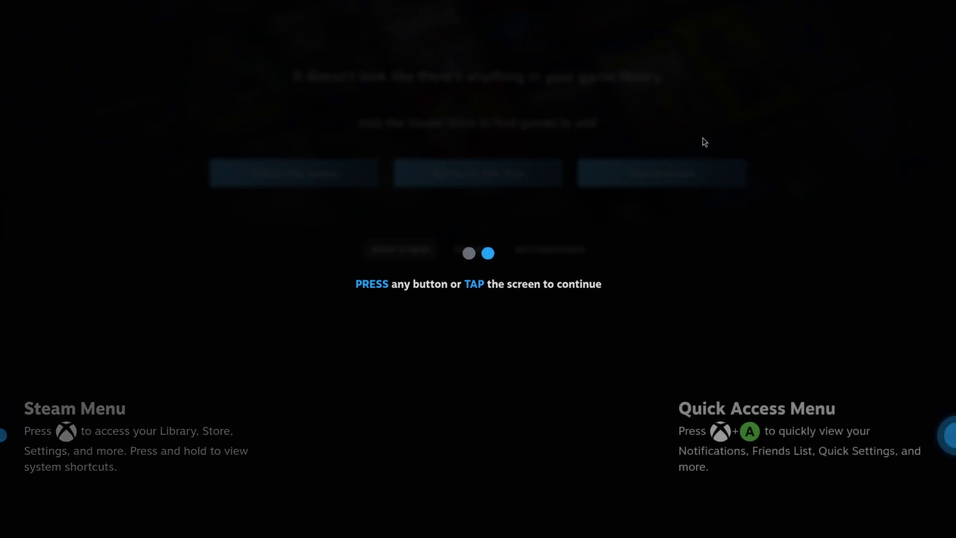
{"action": "key", "text": "Return"}
{"action": "key", "text": "Return"}
{"action": "key", "text": "Return"}
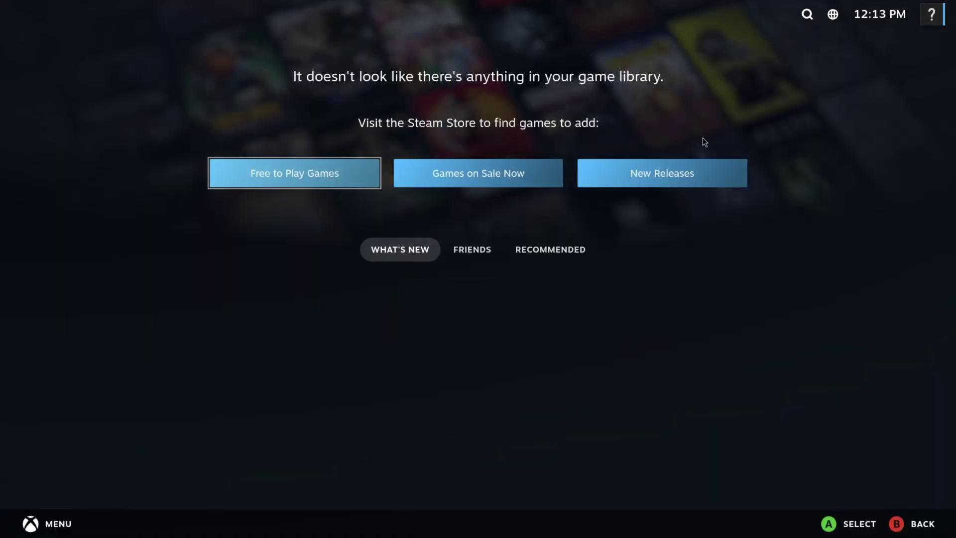
{"action": "key", "text": "ctrl+1"}
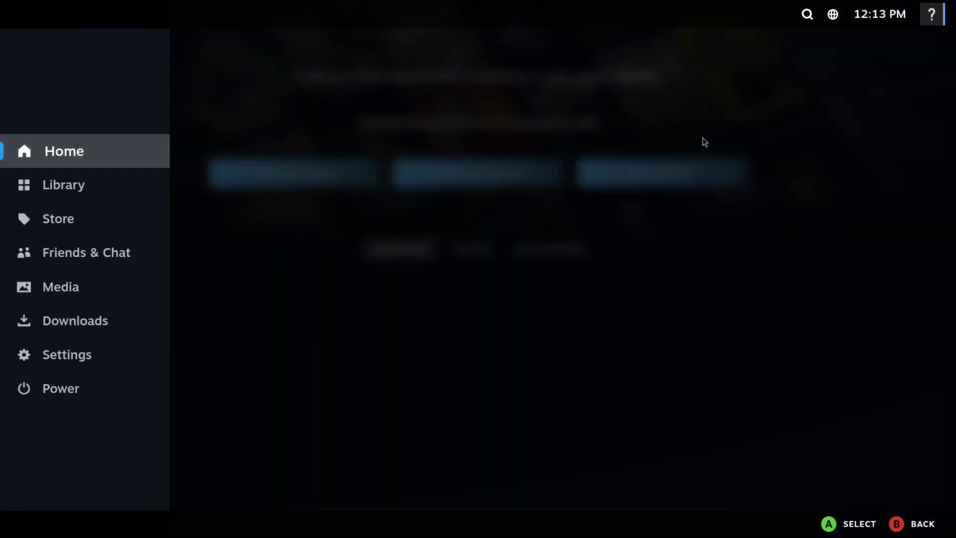
{"action": "key", "text": "Down"}
{"action": "key", "text": "Return"}
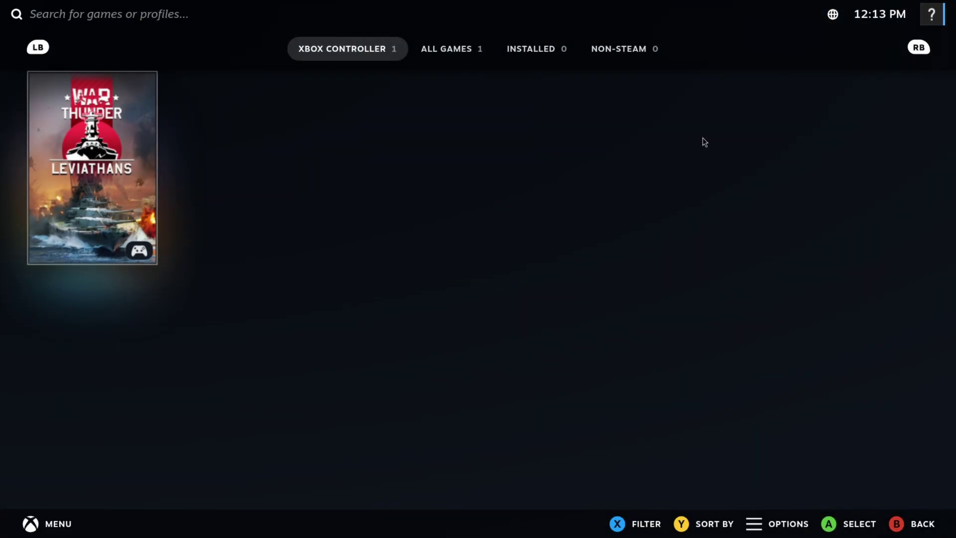
{"action": "key", "text": "Up"}
{"action": "key", "text": "Left"}
{"action": "key", "text": "Right"}
- Exit Big Picture Mode from the side menu's Power options, then move to Heroic in the launcher
{"action": "key", "text": "ctrl+1"}
{"action": "key", "text": "Down"}
{"action": "key", "text": "Down"}
{"action": "key", "text": "Down"}
{"action": "key", "text": "Down"}
{"action": "key", "text": "Down"}
{"action": "key", "text": "Down"}
{"action": "key", "text": "Return"}
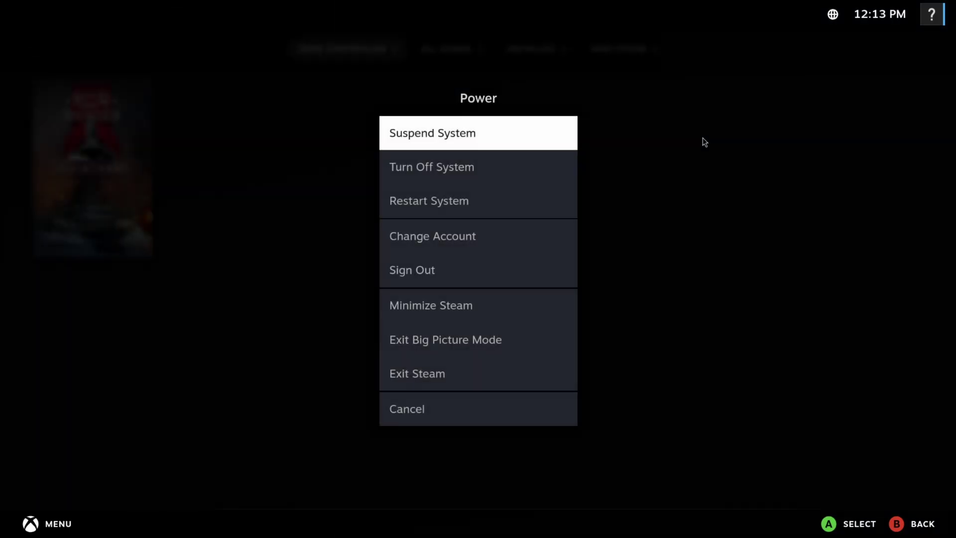
{"action": "key", "text": "Down"}
{"action": "key", "text": "Down"}
{"action": "key", "text": "Down"}
{"action": "key", "text": "Down"}
{"action": "key", "text": "Down"}
{"action": "key", "text": "Down"}
{"action": "key", "text": "Down"}
{"action": "key", "text": "Return"}
{"action": "key", "text": "Return"}
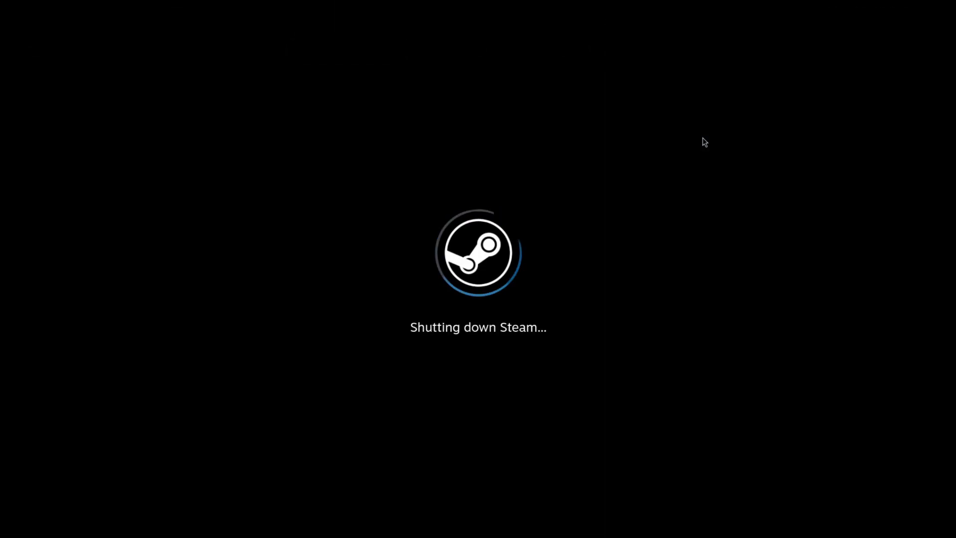
{"action": "key", "text": "Right"}
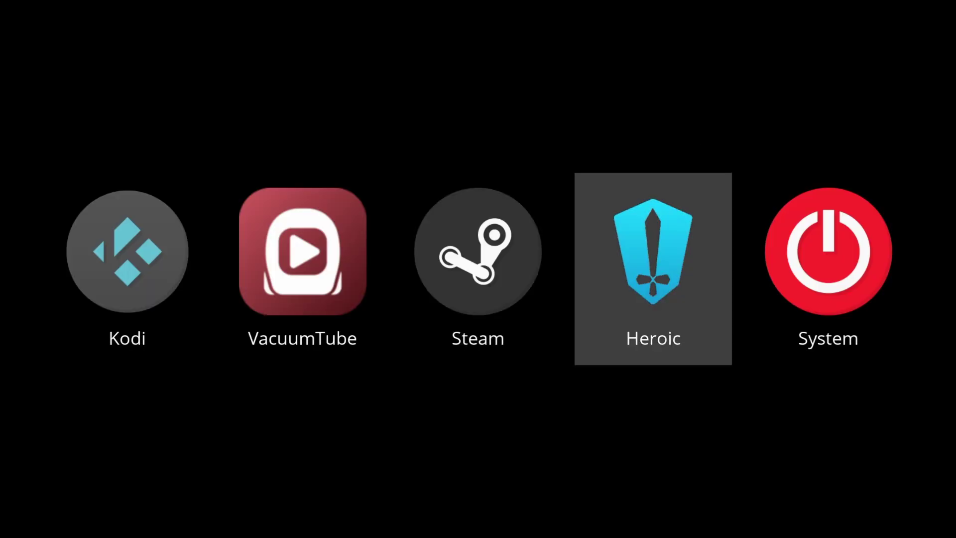
{"action": "key", "text": "Return"}
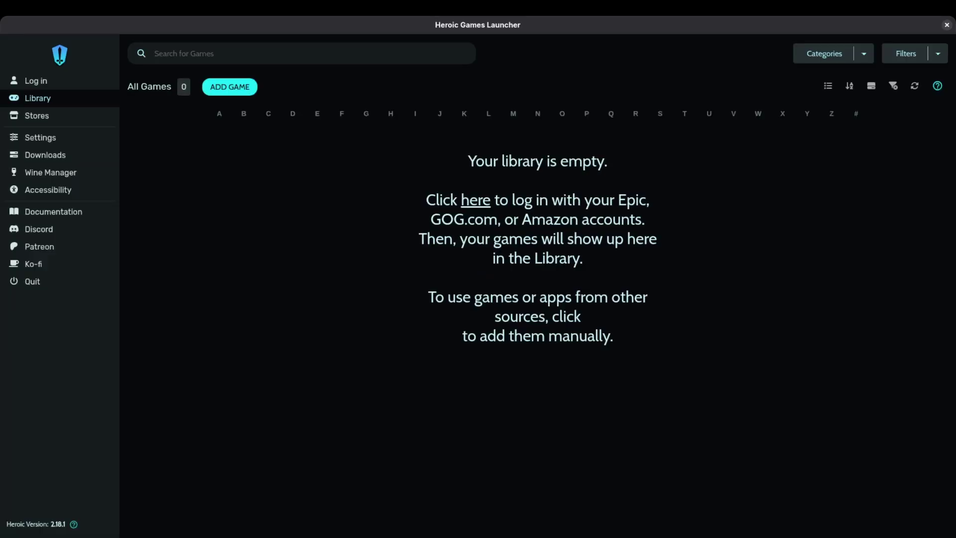
{"action": "key", "text": "Right"}
{"action": "key", "text": "Down"}
{"action": "key", "text": "Escape"}
{"action": "key", "text": "Left"}
{"action": "key", "text": "Down"}
{"action": "key", "text": "Down"}
{"action": "key", "text": "Down"}
{"action": "key", "text": "Down"}
{"action": "key", "text": "Down"}
{"action": "key", "text": "Down"}
{"action": "key", "text": "Down"}
{"action": "key", "text": "Down"}
{"action": "key", "text": "Down"}
{"action": "key", "text": "Down"}
{"action": "key", "text": "Down"}
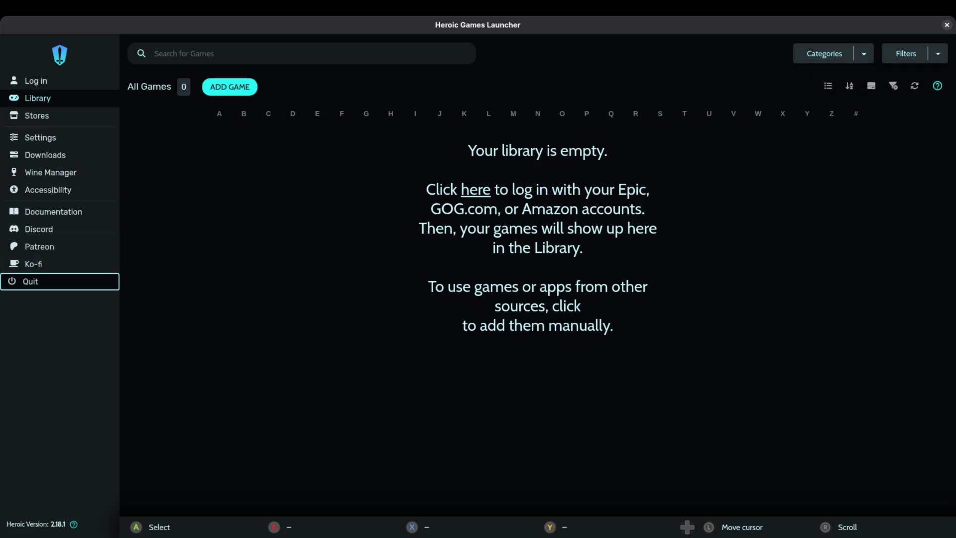
{"action": "key", "text": "Return"}
- Browse System's Shutdown, Restart and Sleep options, then escape out of Flex Launcher
{"action": "key", "text": "Return"}
{"action": "key", "text": "Right"}
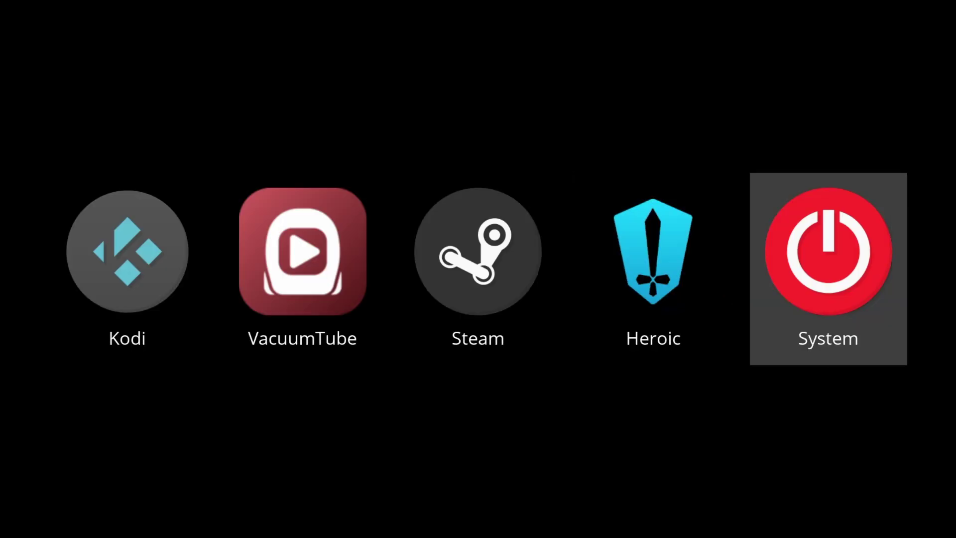
{"action": "key", "text": "Return"}
{"action": "key", "text": "Right"}
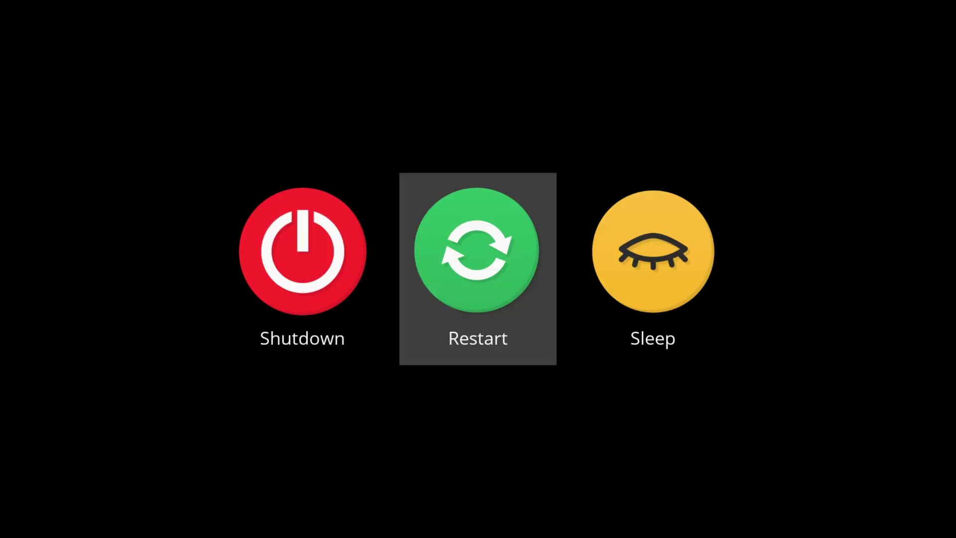
{"action": "key", "text": "Left"}
{"action": "key", "text": "Right"}
{"action": "key", "text": "Right"}
{"action": "key", "text": "Left"}
{"action": "key", "text": "Left"}
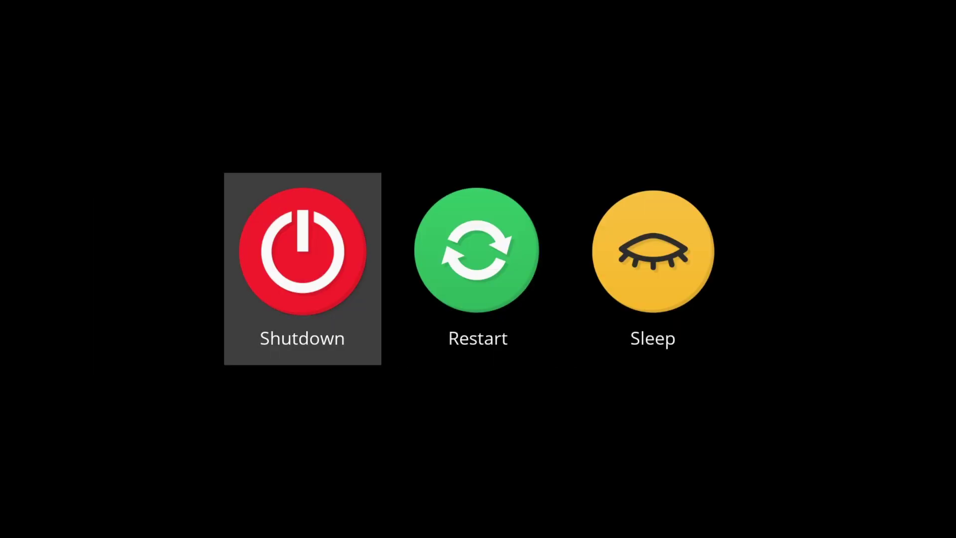
{"action": "key", "text": "Escape"}
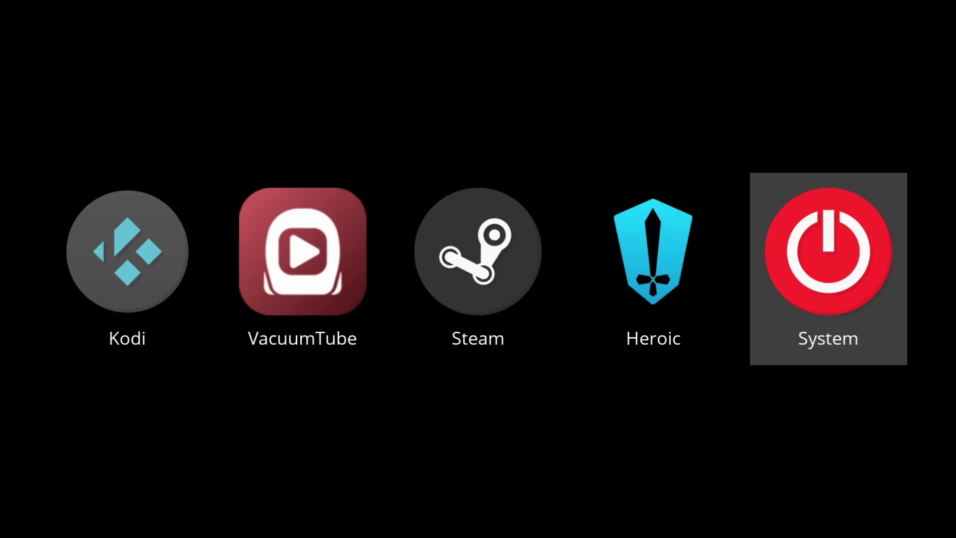
{"action": "key", "text": "Escape"}
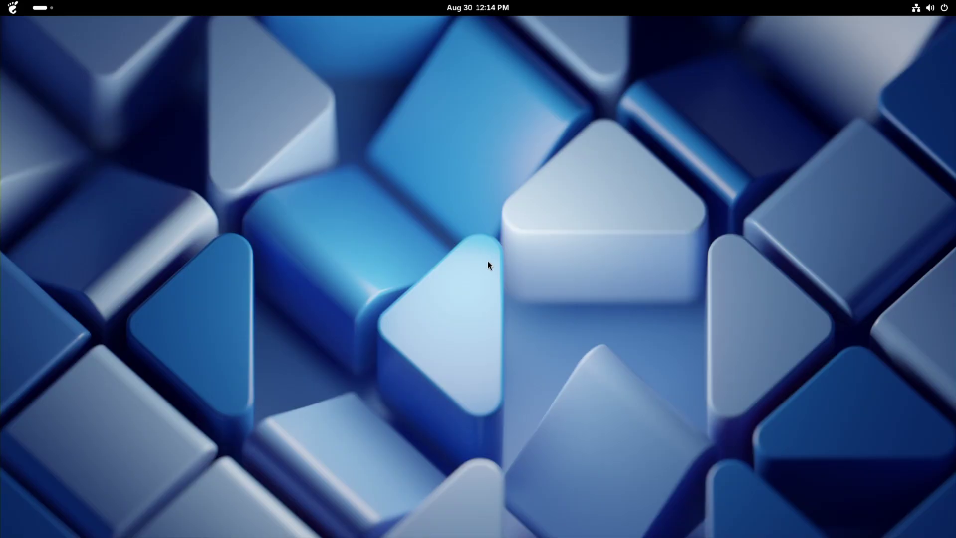
- Copy the nine icon files from Downloads/flex-launcher/neon-icons in Files
{"action": "key", "text": "super"}
{"action": "left_click", "coordinate": [454, 500]}
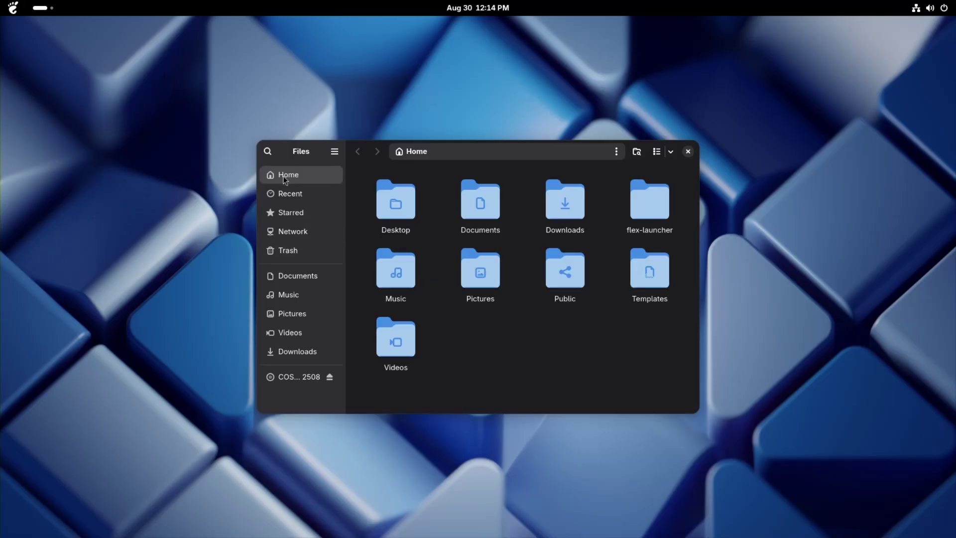
{"action": "left_click", "coordinate": [301, 353]}
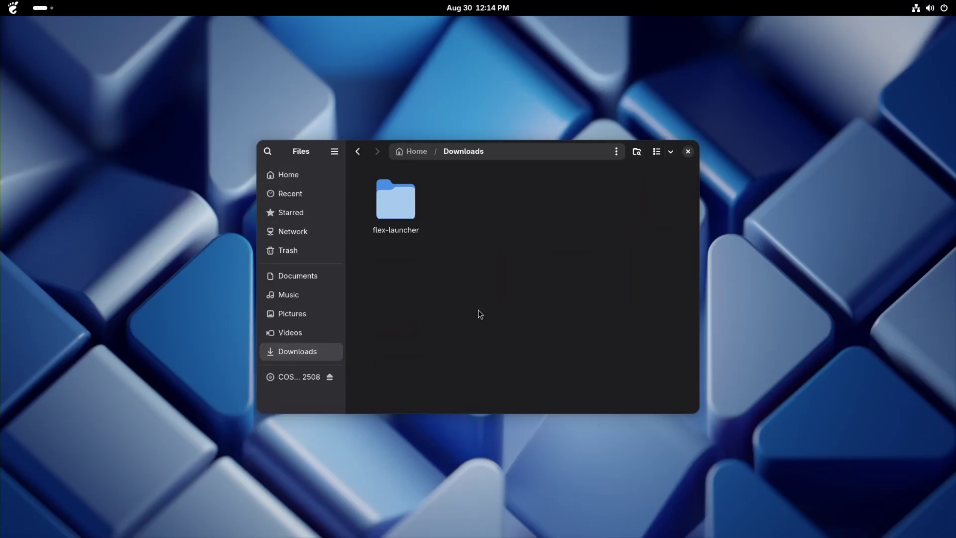
{"action": "double_click", "coordinate": [390, 207]}
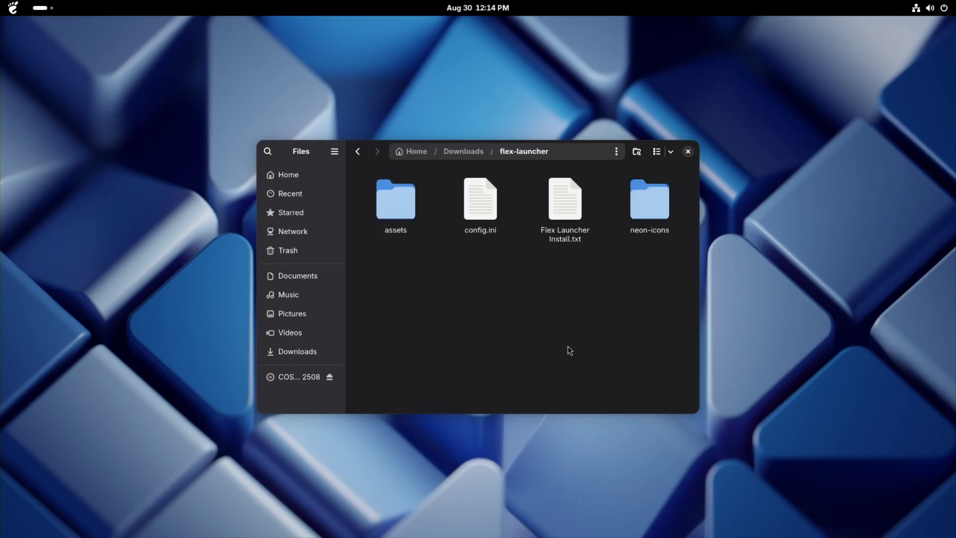
{"action": "double_click", "coordinate": [653, 205]}
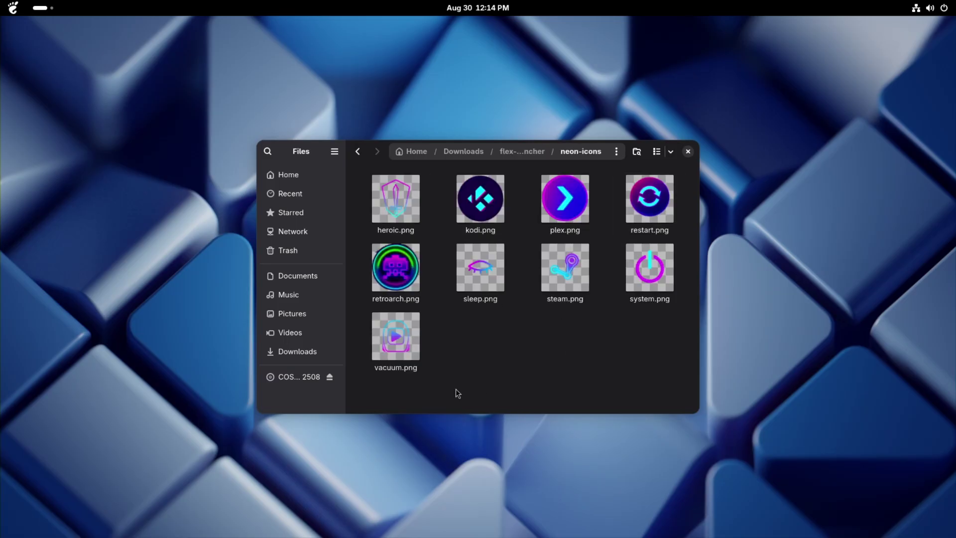
{"action": "left_click_drag", "start_coordinate": [401, 393], "coordinate": [680, 172]}
{"action": "right_click", "coordinate": [664, 201]}
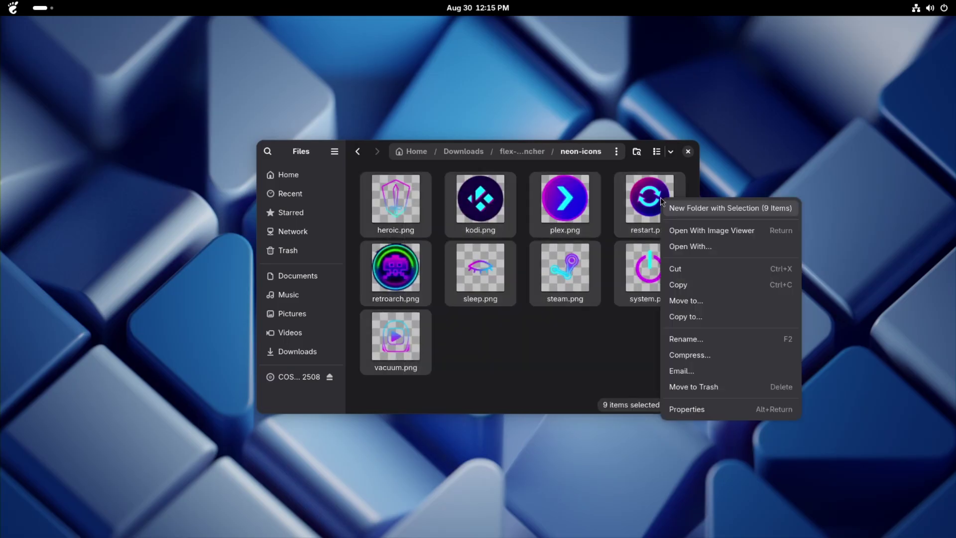
{"action": "left_click", "coordinate": [684, 284]}
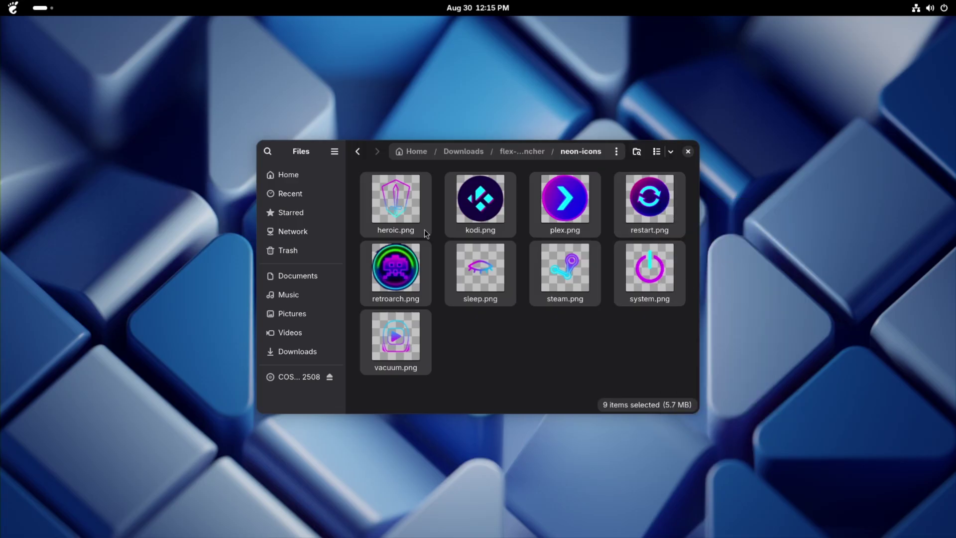
- Paste them into Home/flex-launcher/assets/icons, replacing all existing files, and close Files
{"action": "left_click", "coordinate": [292, 182]}
{"action": "double_click", "coordinate": [658, 220]}
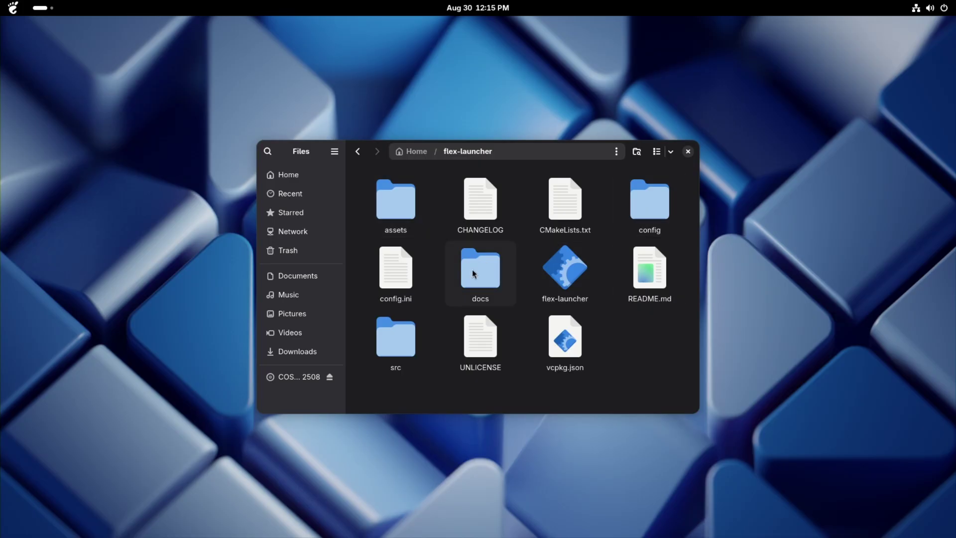
{"action": "double_click", "coordinate": [404, 216]}
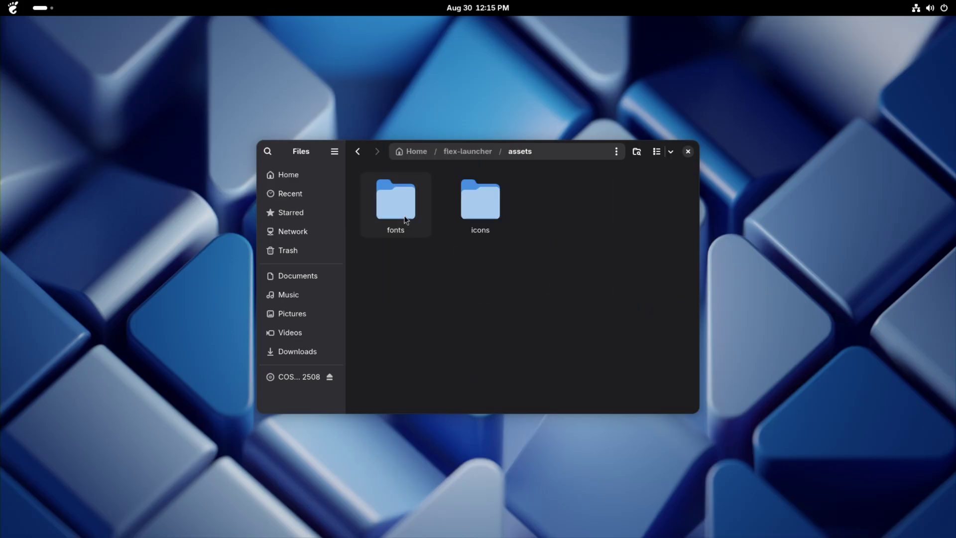
{"action": "double_click", "coordinate": [481, 213]}
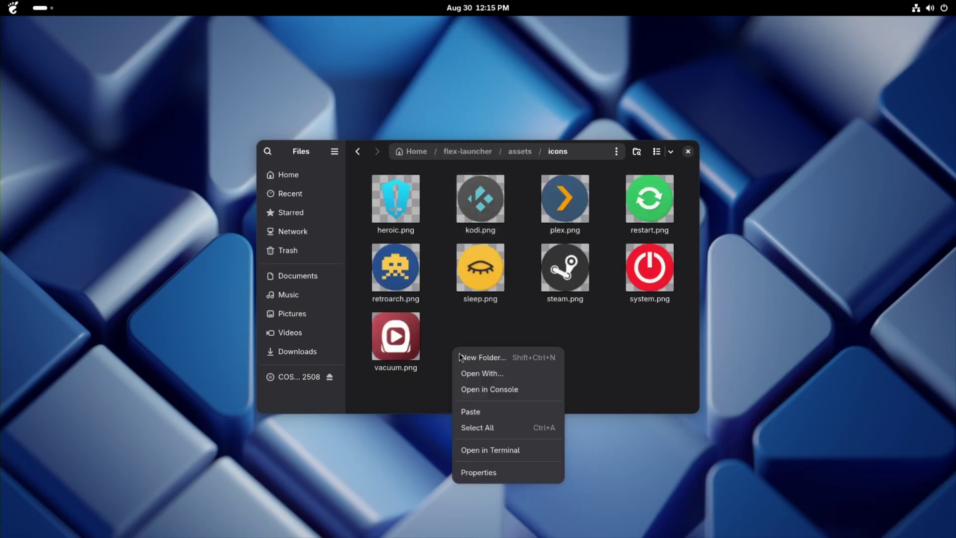
{"action": "left_click", "coordinate": [480, 412]}
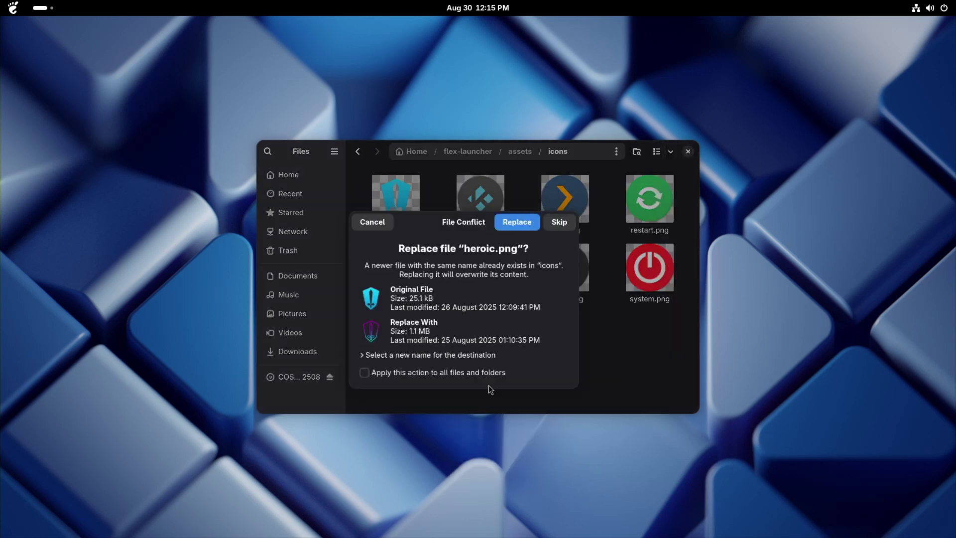
{"action": "left_click", "coordinate": [416, 372]}
{"action": "left_click", "coordinate": [516, 222]}
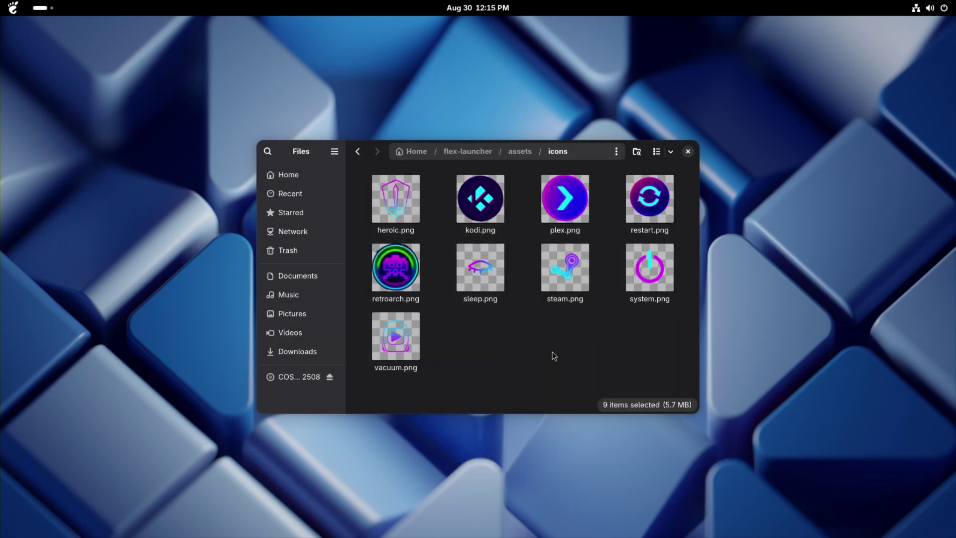
{"action": "left_click", "coordinate": [688, 152]}
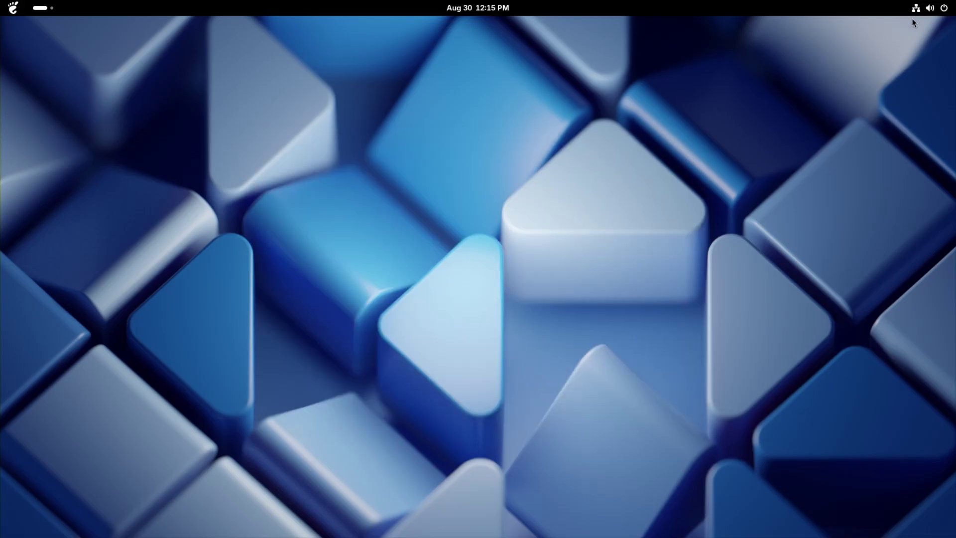
- Restart the computer from the top-right status menu, then highlight System in the launcher
{"action": "left_click", "coordinate": [936, 9]}
{"action": "left_click", "coordinate": [929, 40]}
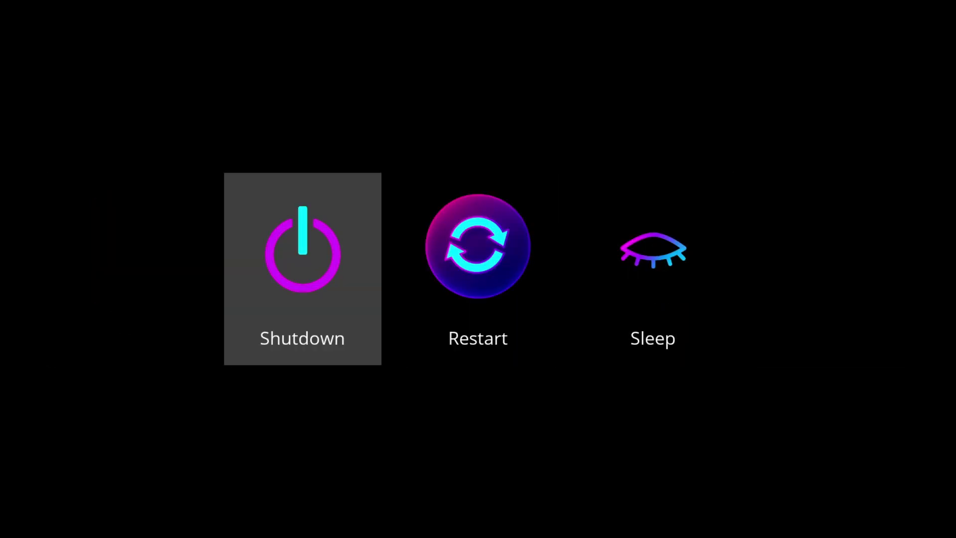
{"action": "key", "text": "Right"}
{"action": "key", "text": "Right"}
- Highlight the neon Shutdown option on the launcher's System page
{"action": "key", "text": "Left"}
{"action": "key", "text": "Left"}
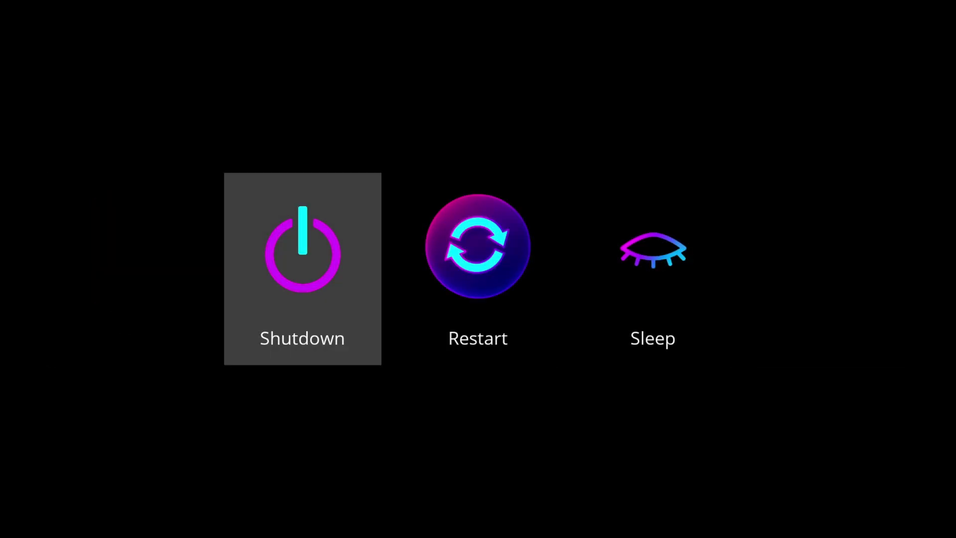